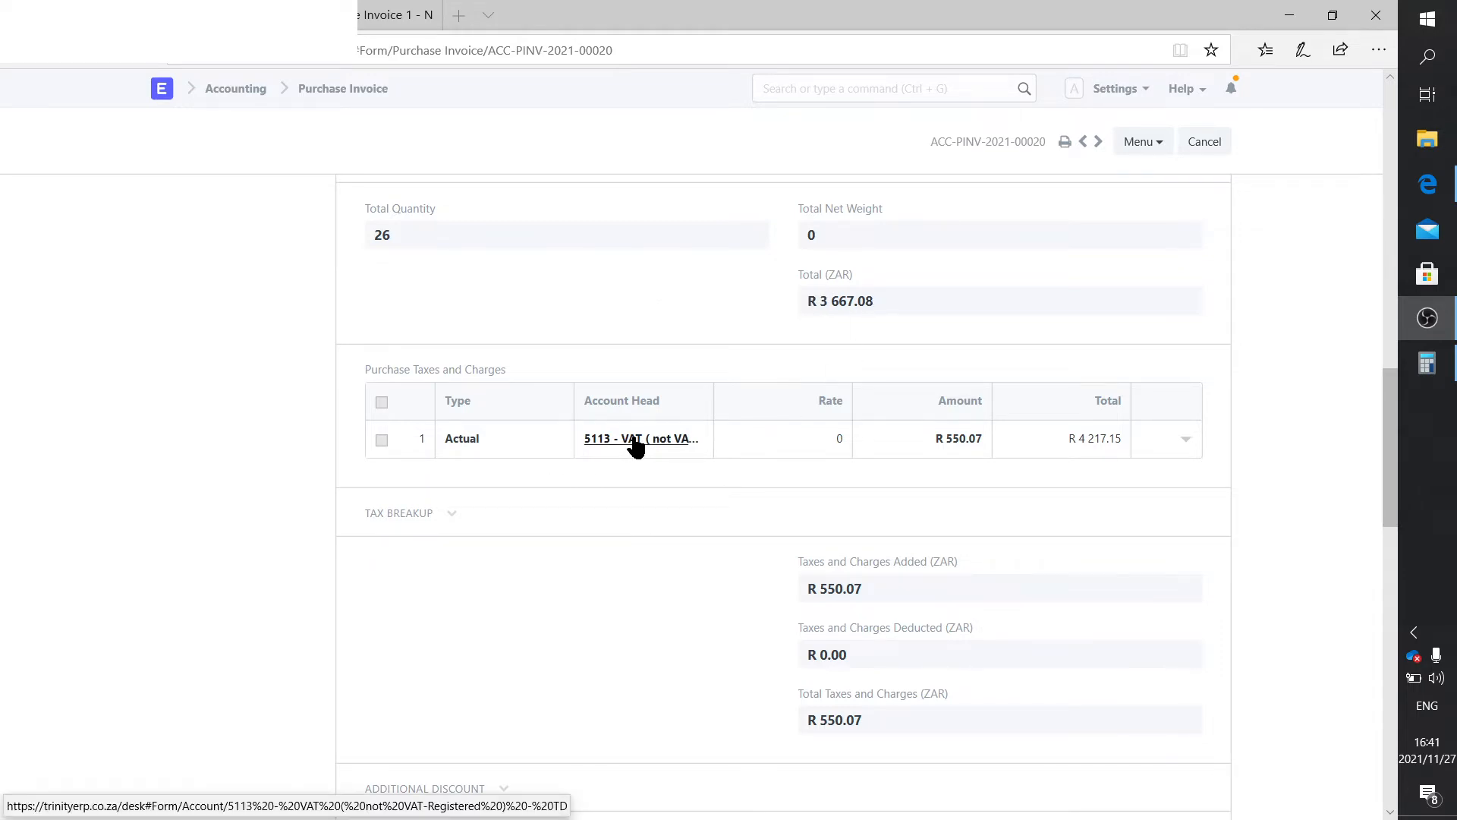
# - Switch to Calculator and multiply the invoice total 3667.08 by 0.15 to check the VAT amount
pyautogui.click(1427, 363)
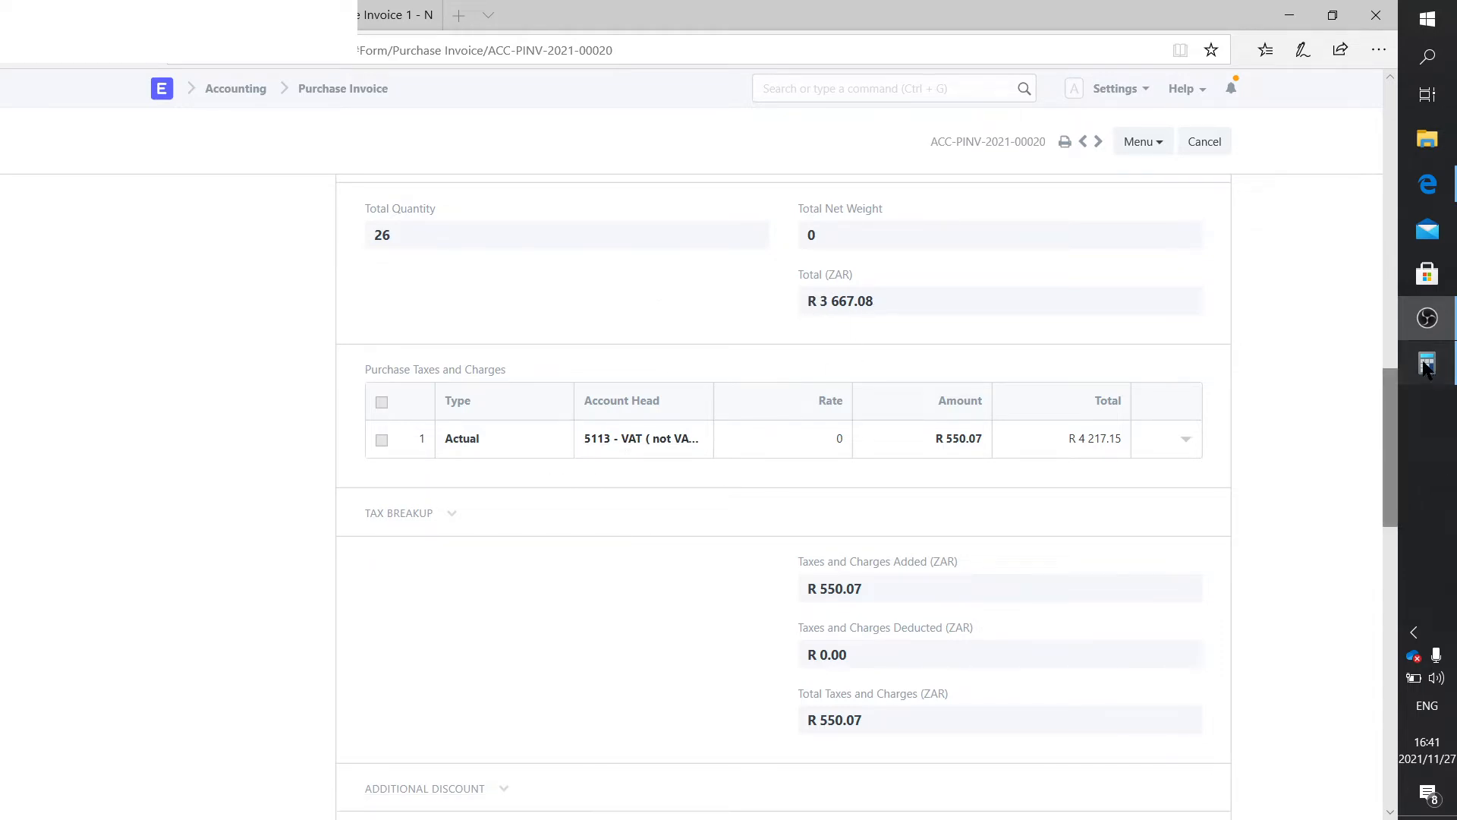
pyautogui.click(229, 334)
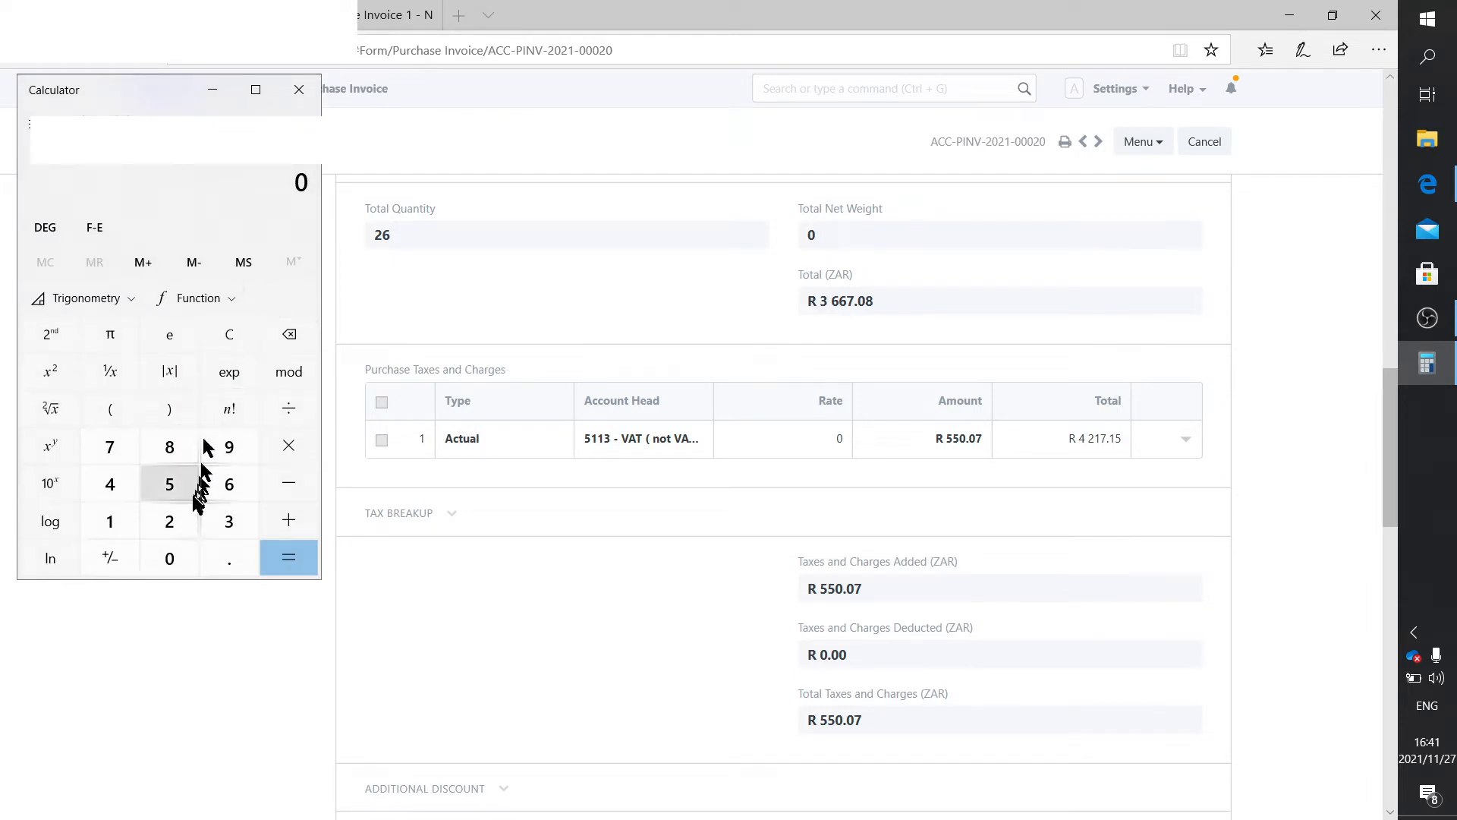
pyautogui.click(228, 521)
pyautogui.click(229, 484)
pyautogui.click(229, 483)
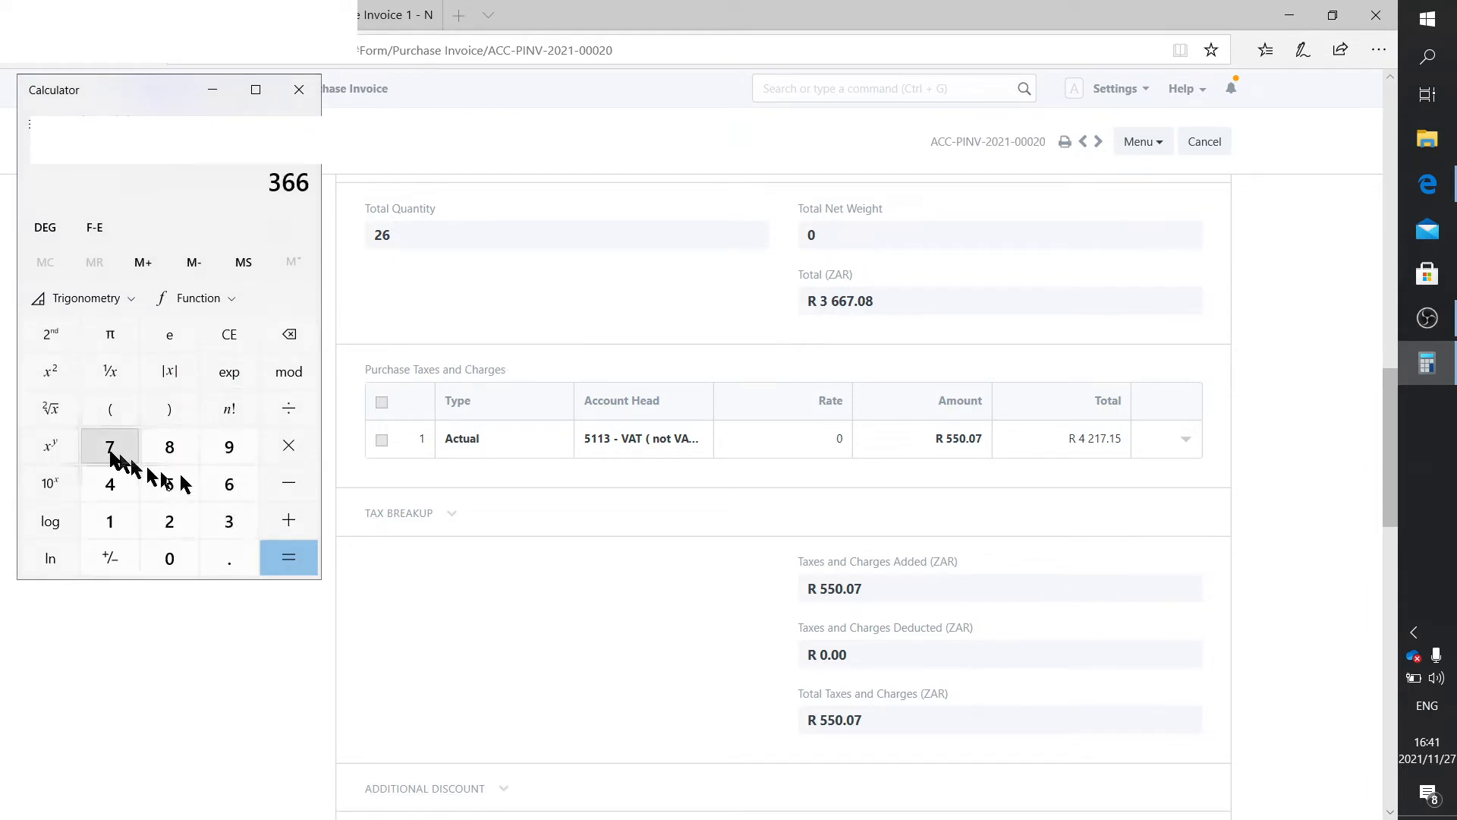
pyautogui.click(110, 447)
pyautogui.click(229, 557)
pyautogui.click(169, 558)
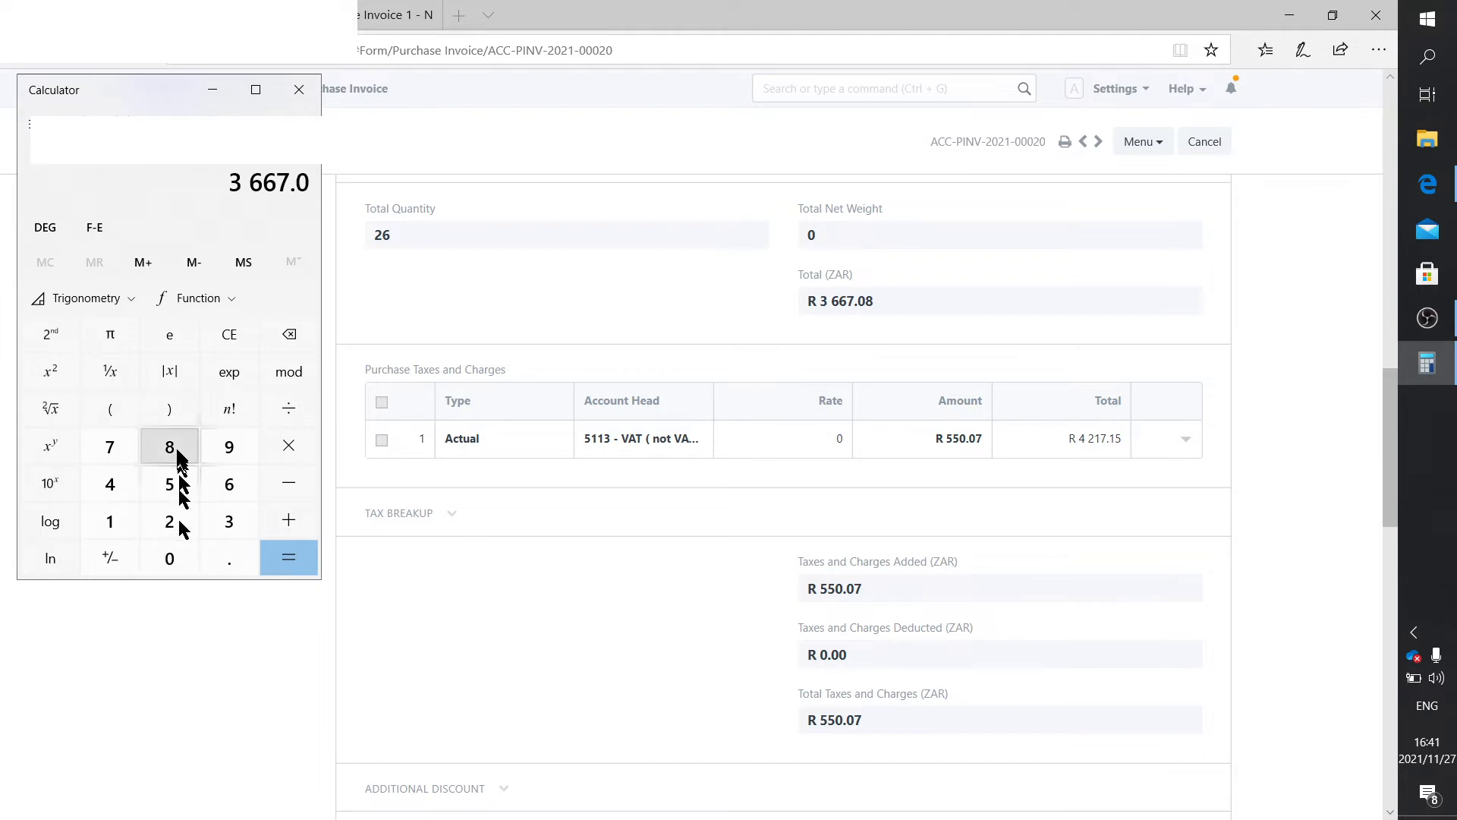
pyautogui.click(169, 447)
pyautogui.click(275, 448)
pyautogui.click(229, 558)
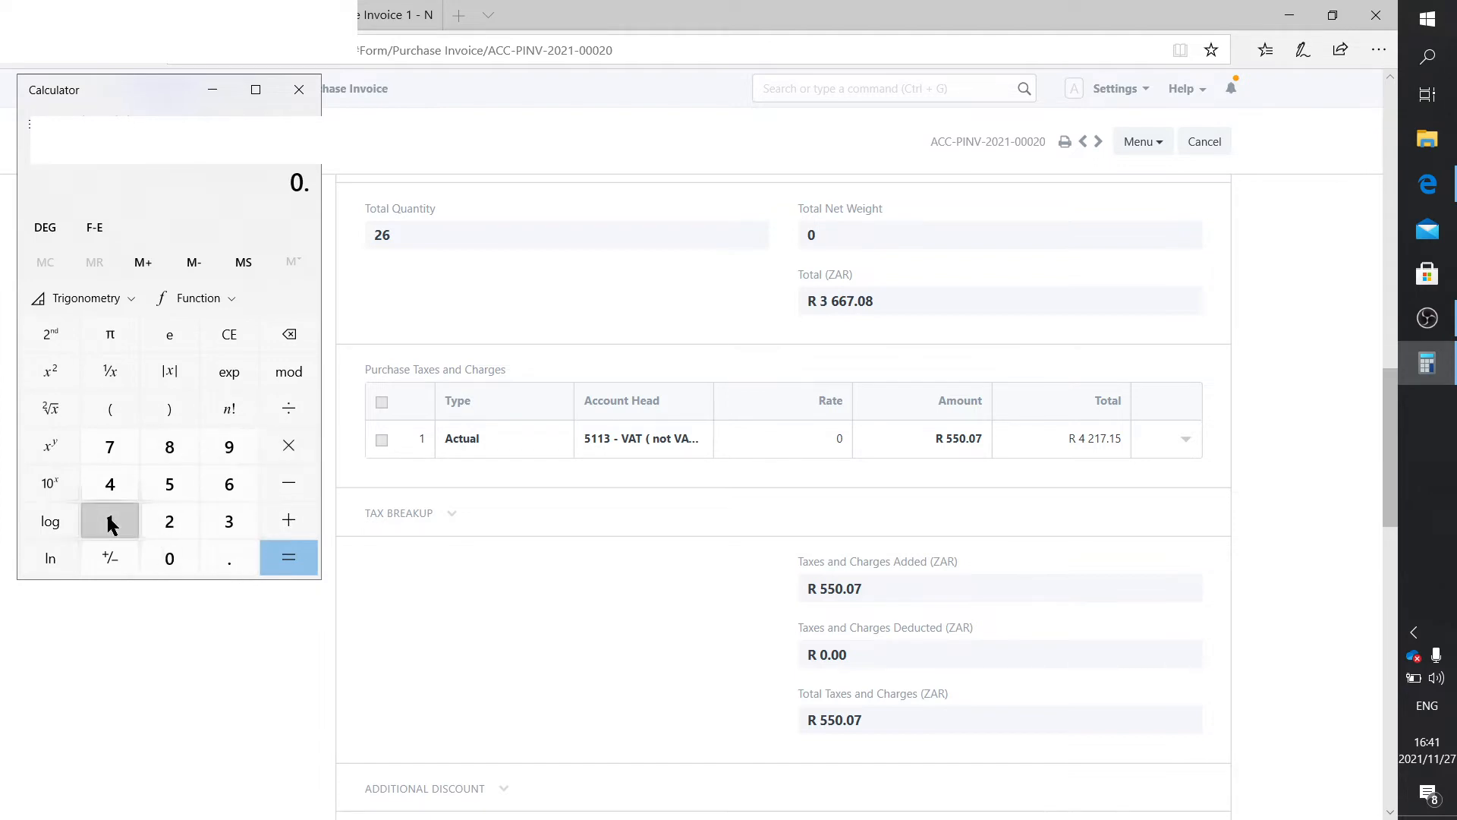
pyautogui.click(110, 521)
pyautogui.click(169, 483)
pyautogui.click(288, 558)
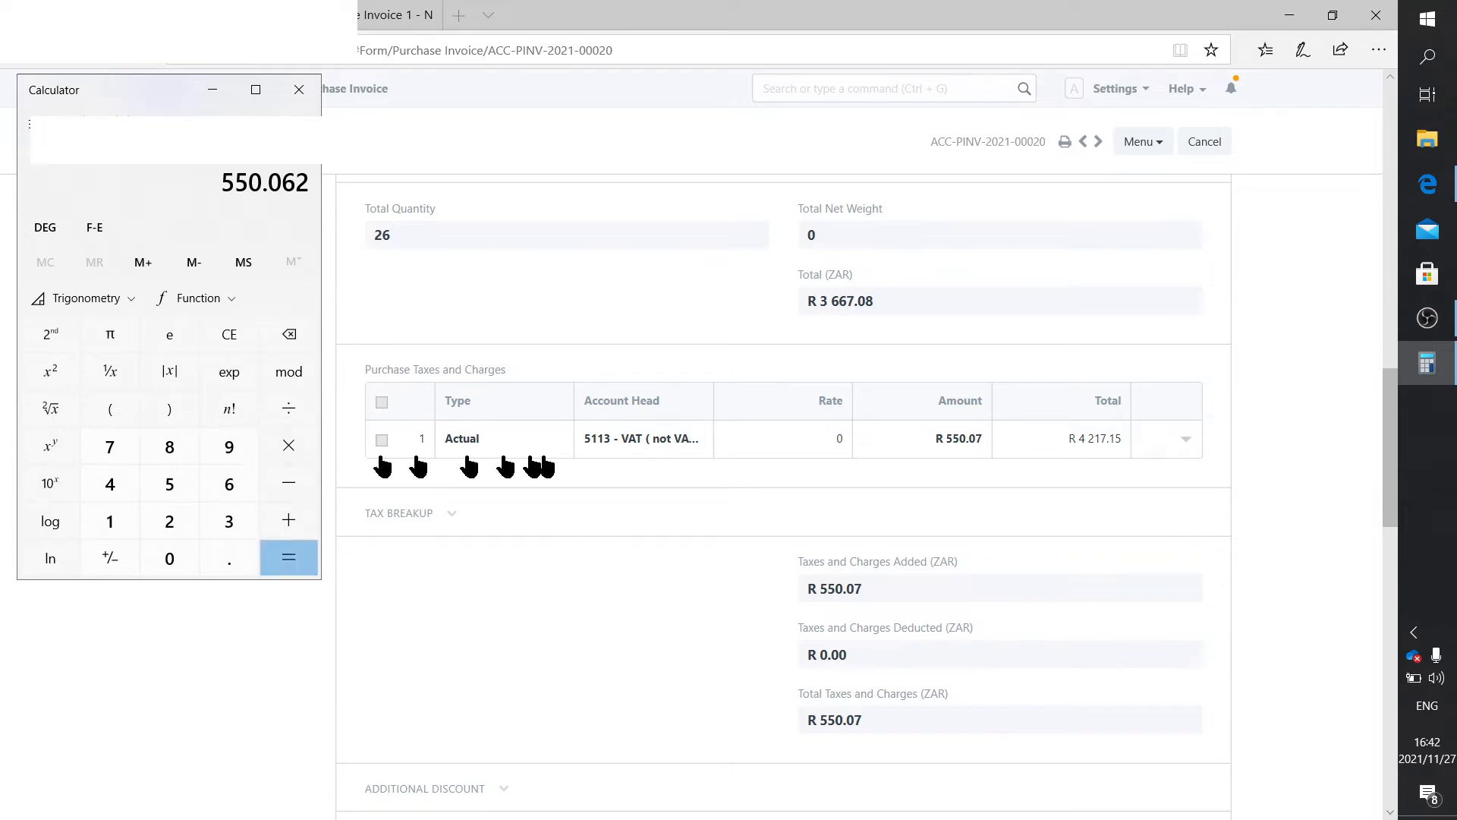
pyautogui.click(214, 91)
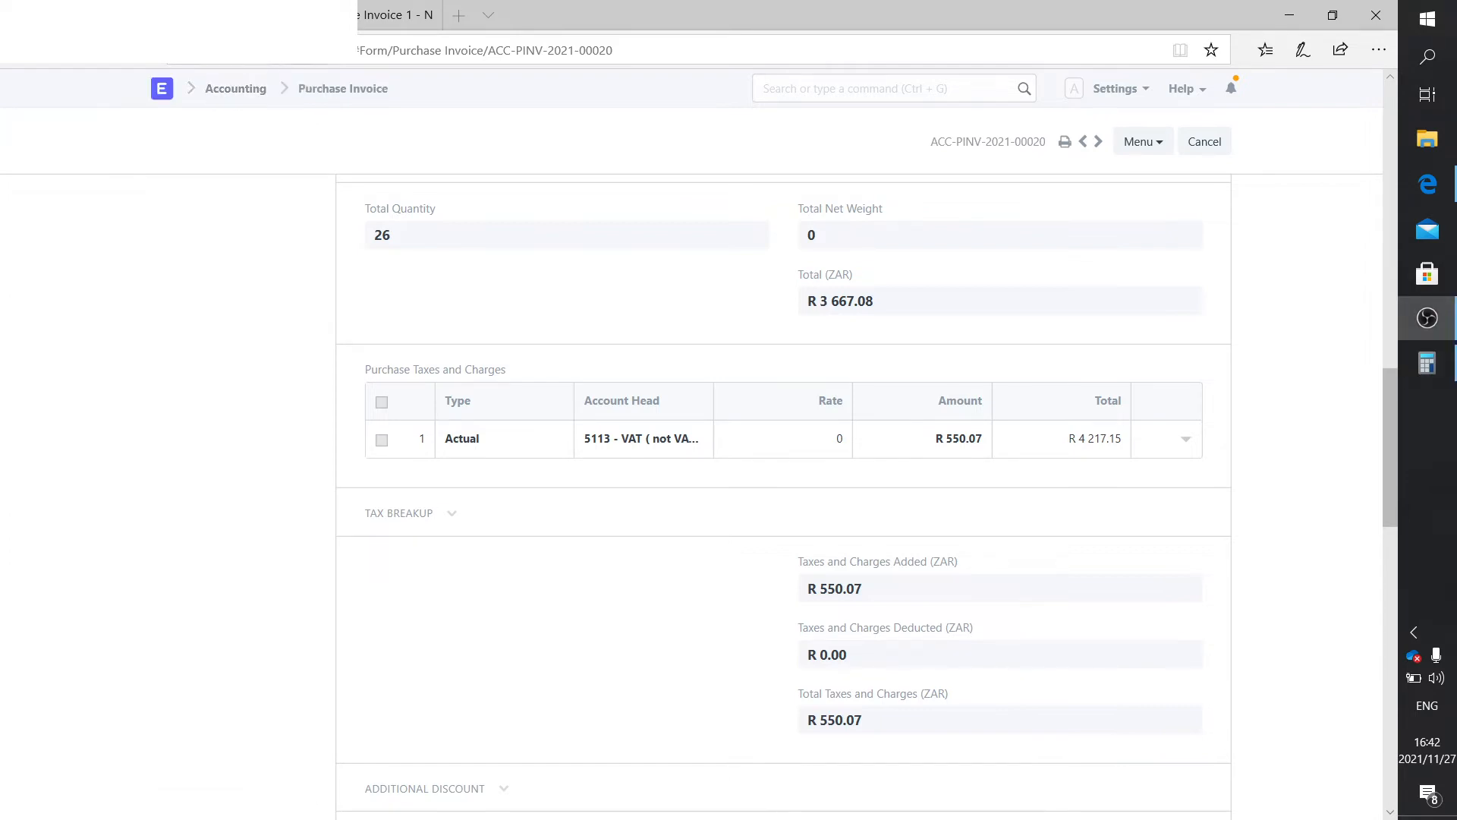
# - Delete the Actual VAT row from the new purchase invoice's taxes and charges, and check the available tax templates
pyautogui.click(360, 15)
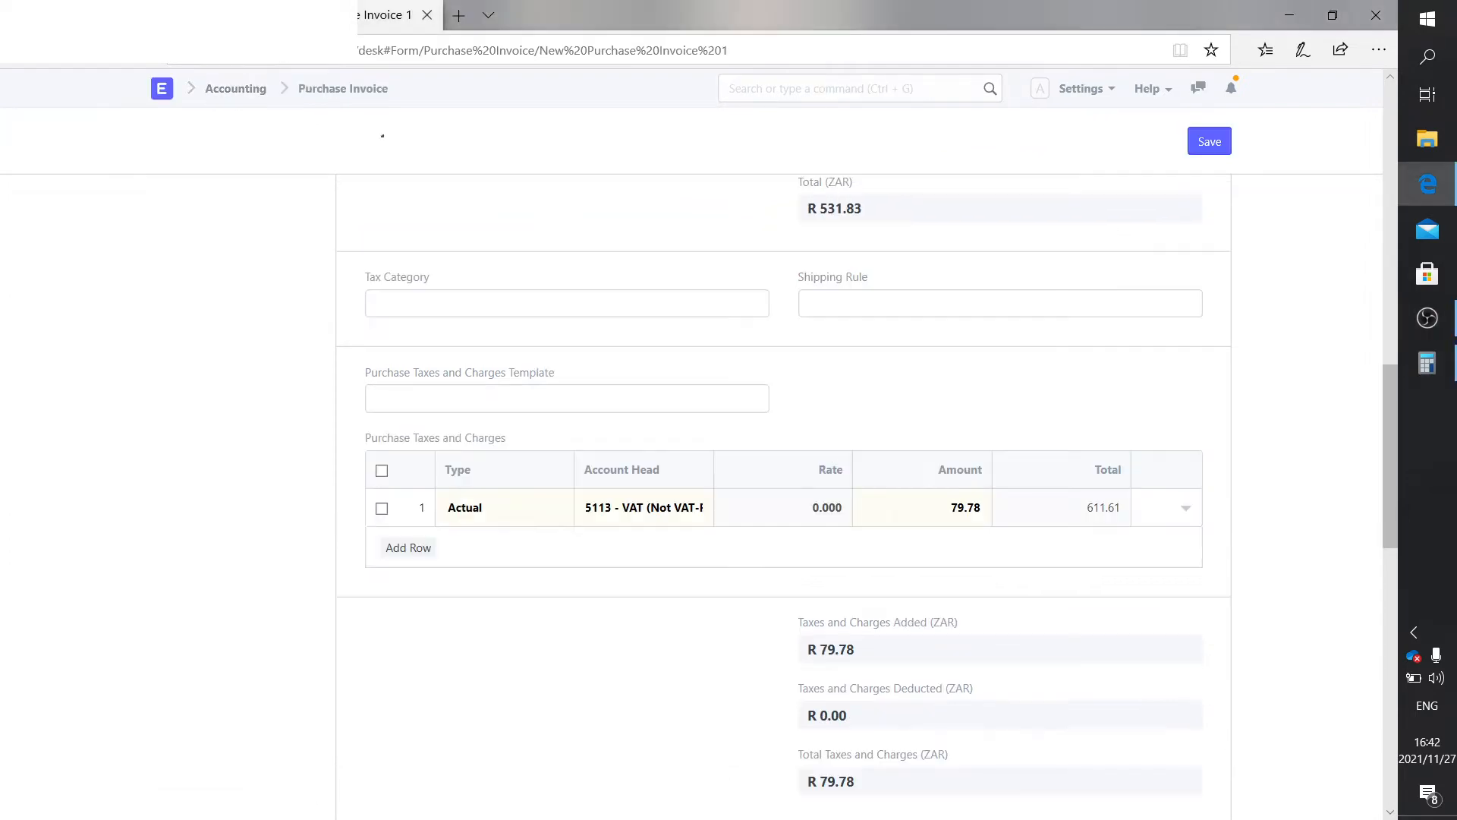
pyautogui.click(382, 508)
pyautogui.click(400, 547)
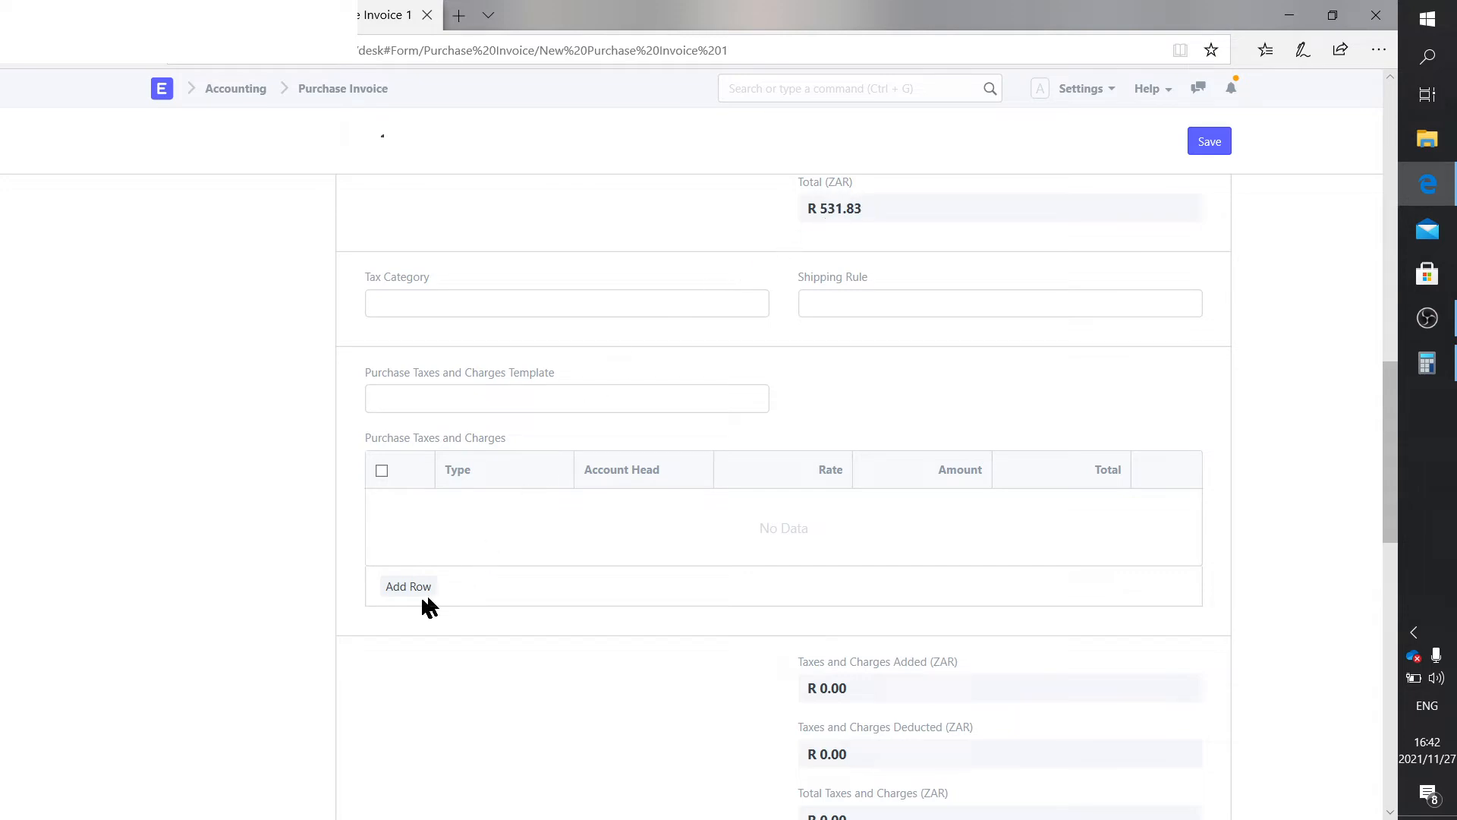
pyautogui.click(486, 390)
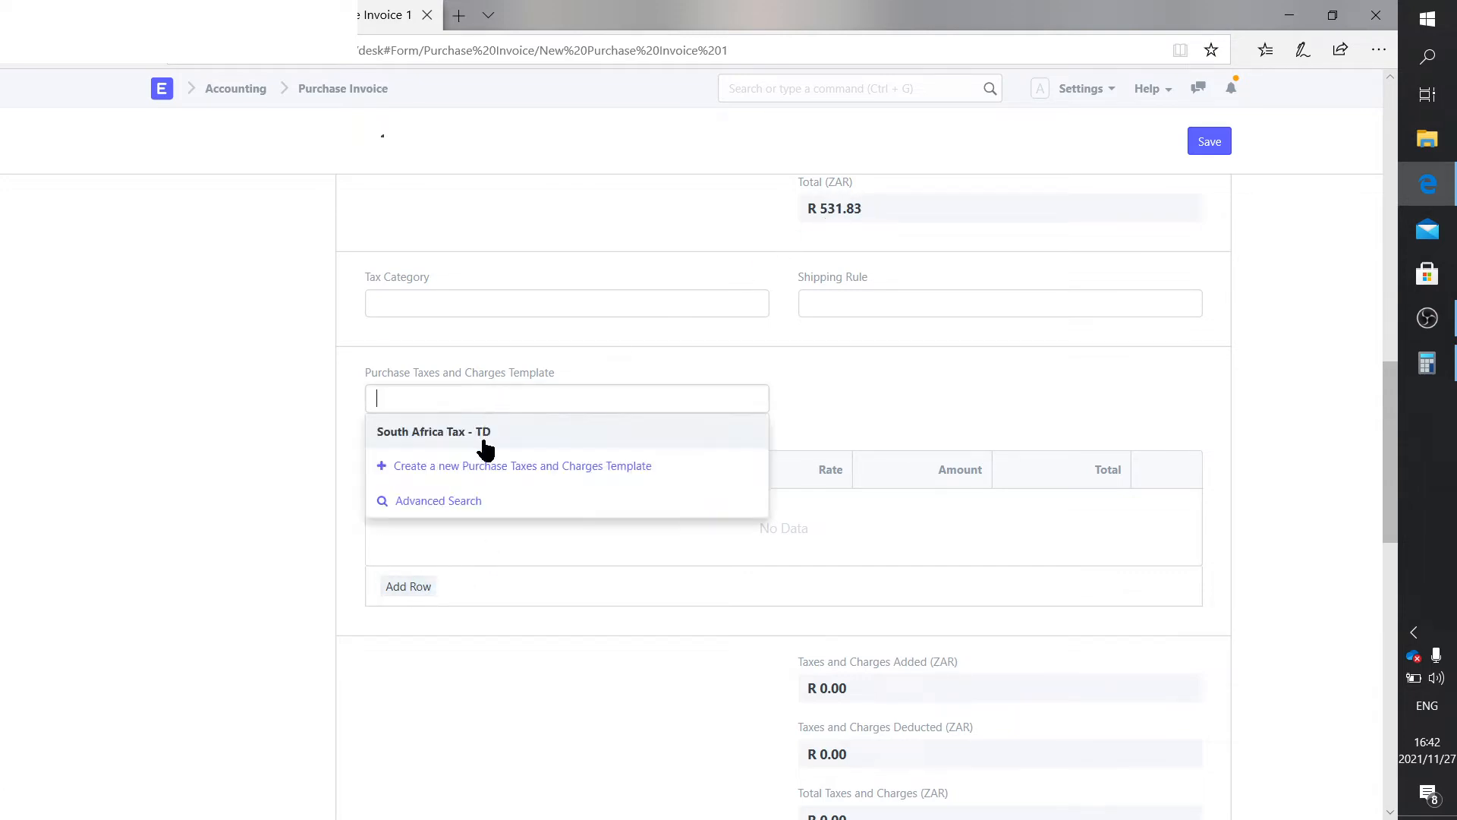
pyautogui.click(872, 416)
# - Add a tax row of type On Net Total with account head 5113 - VAT (Not VAT-Registered) - TD and a rate of 15
pyautogui.click(423, 589)
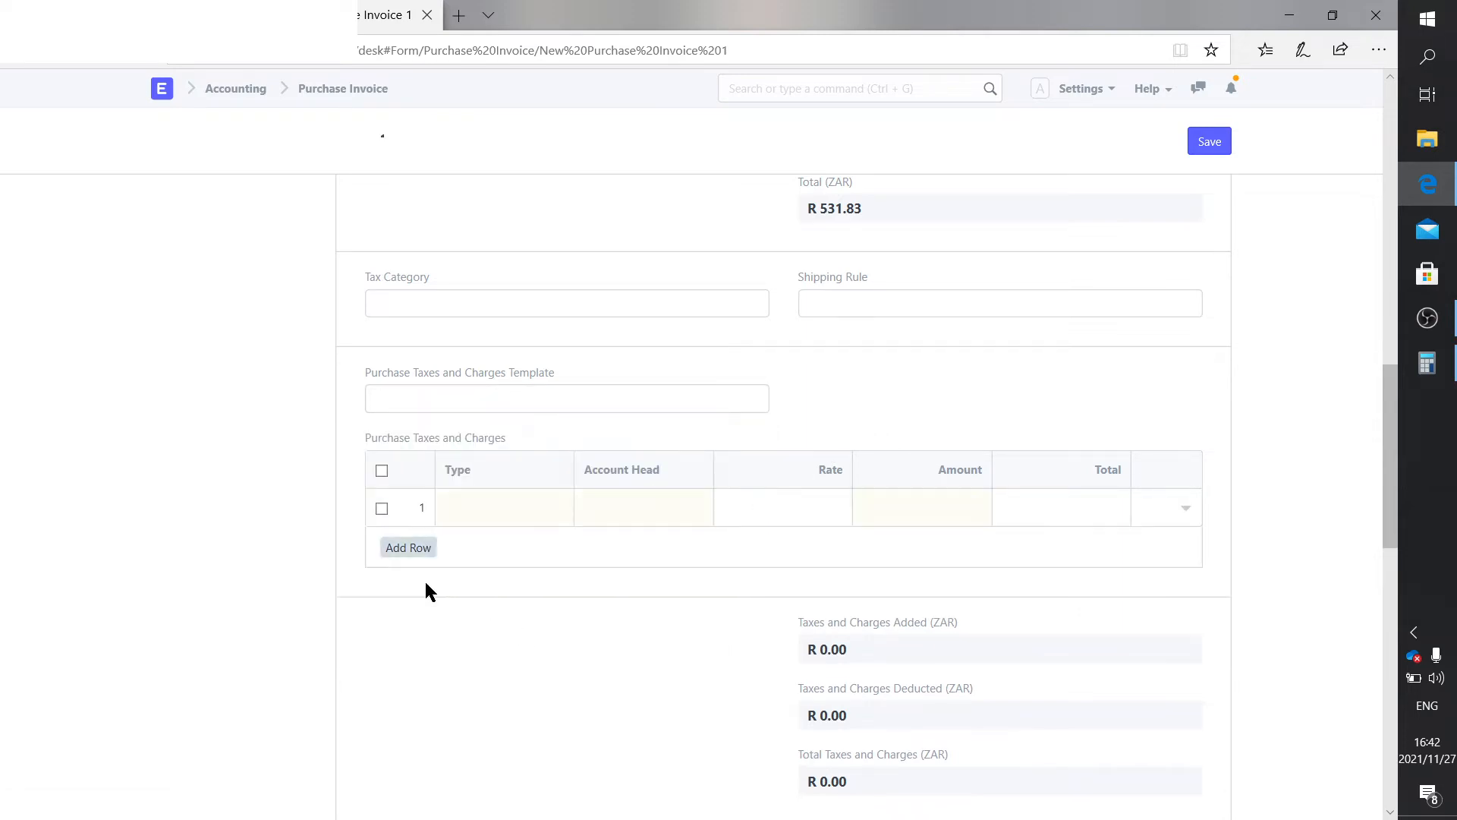
pyautogui.click(471, 509)
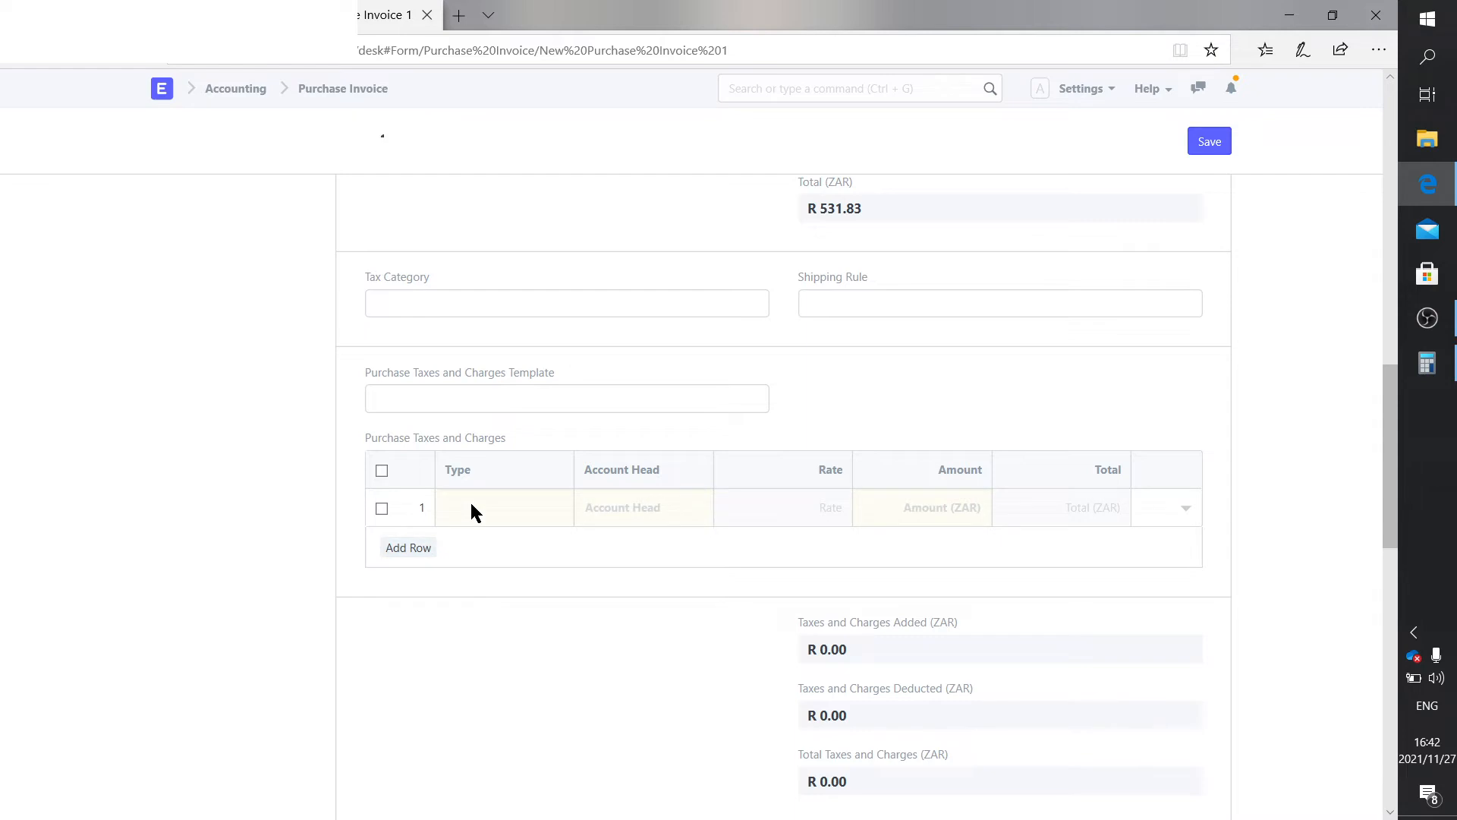
pyautogui.click(472, 506)
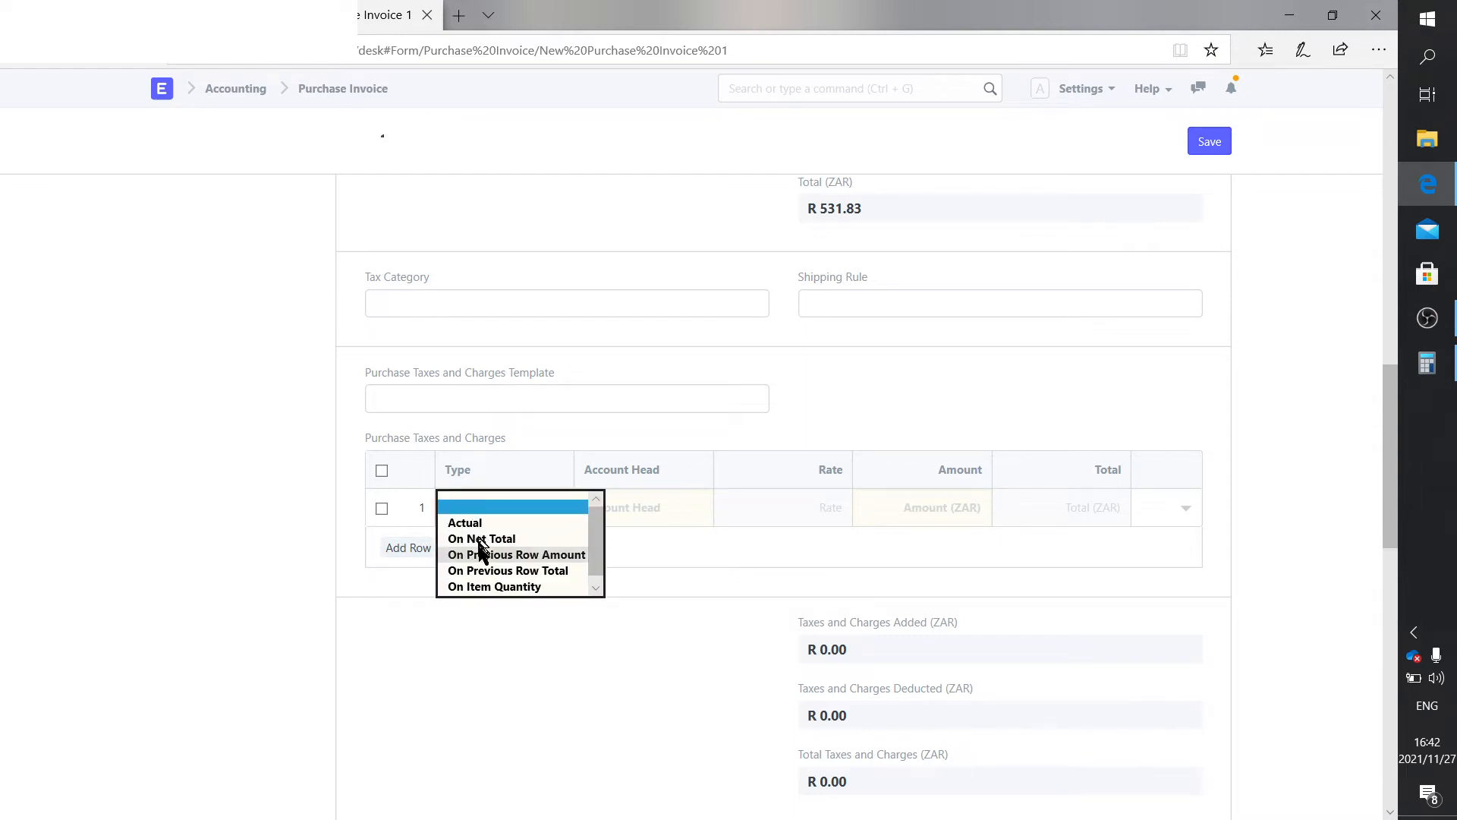
pyautogui.click(479, 541)
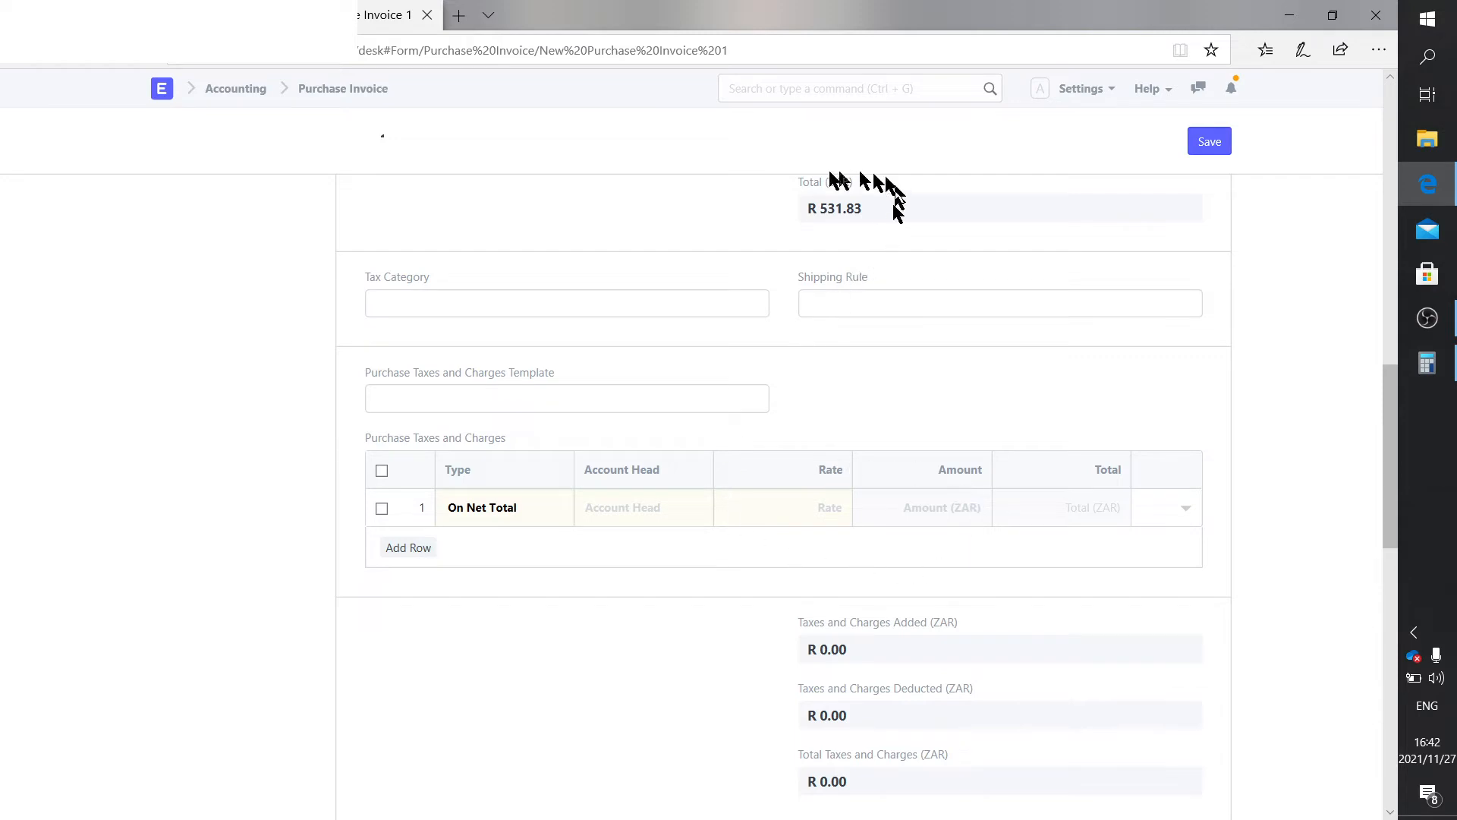
pyautogui.click(642, 510)
pyautogui.write('VAT')
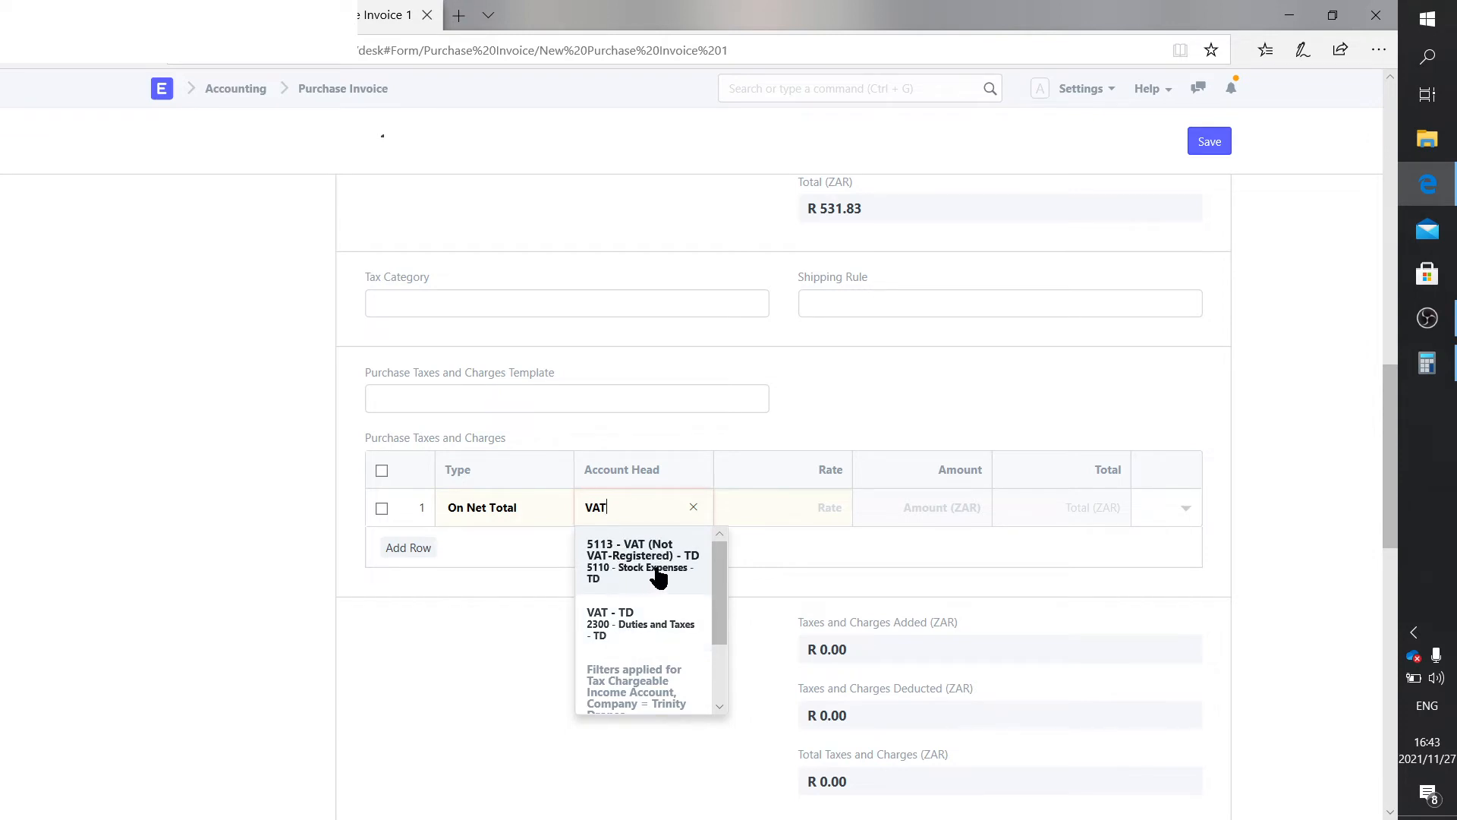
pyautogui.click(607, 557)
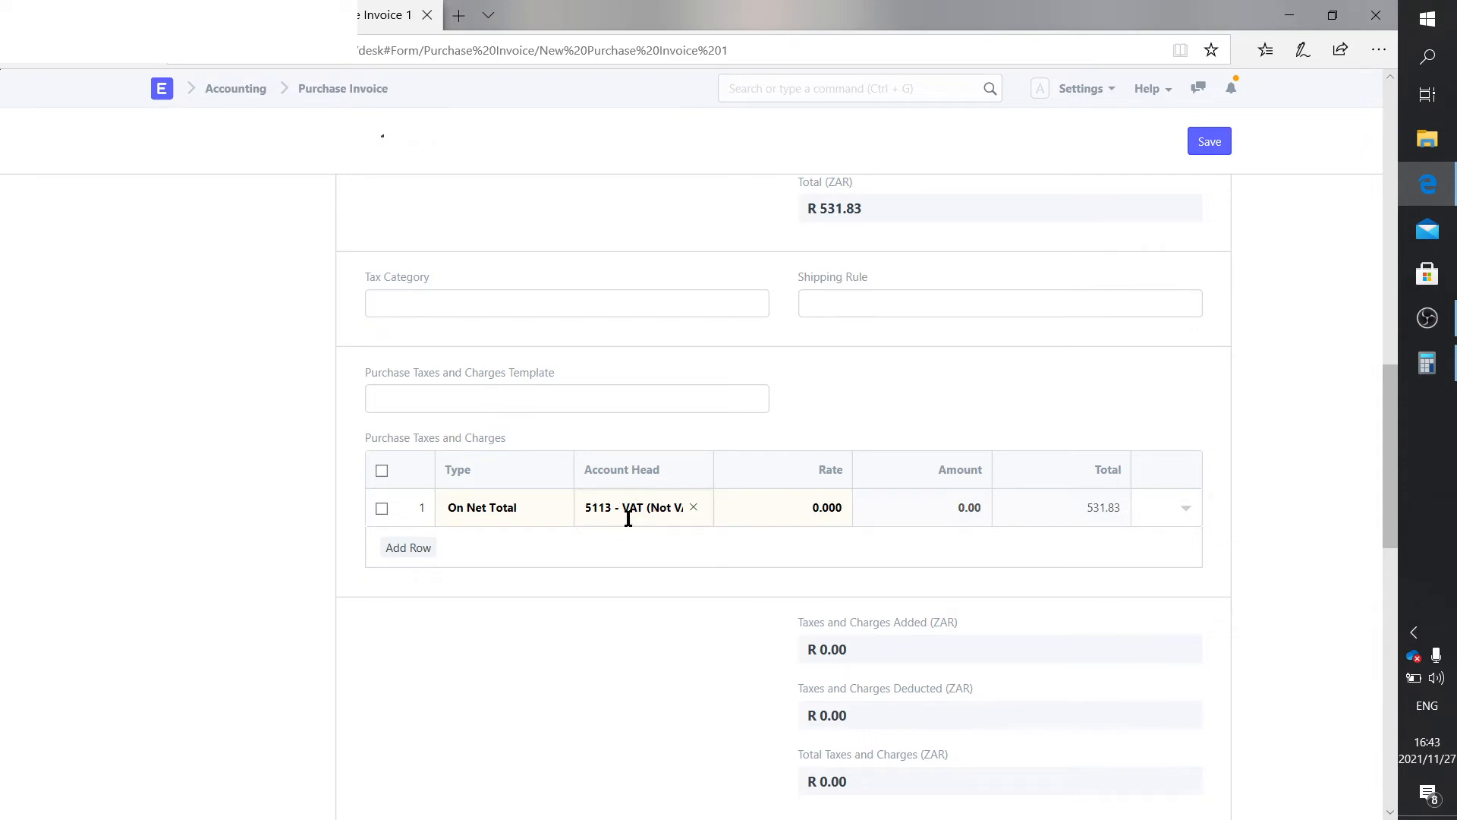
pyautogui.click(842, 509)
pyautogui.write('15')
pyautogui.click(889, 409)
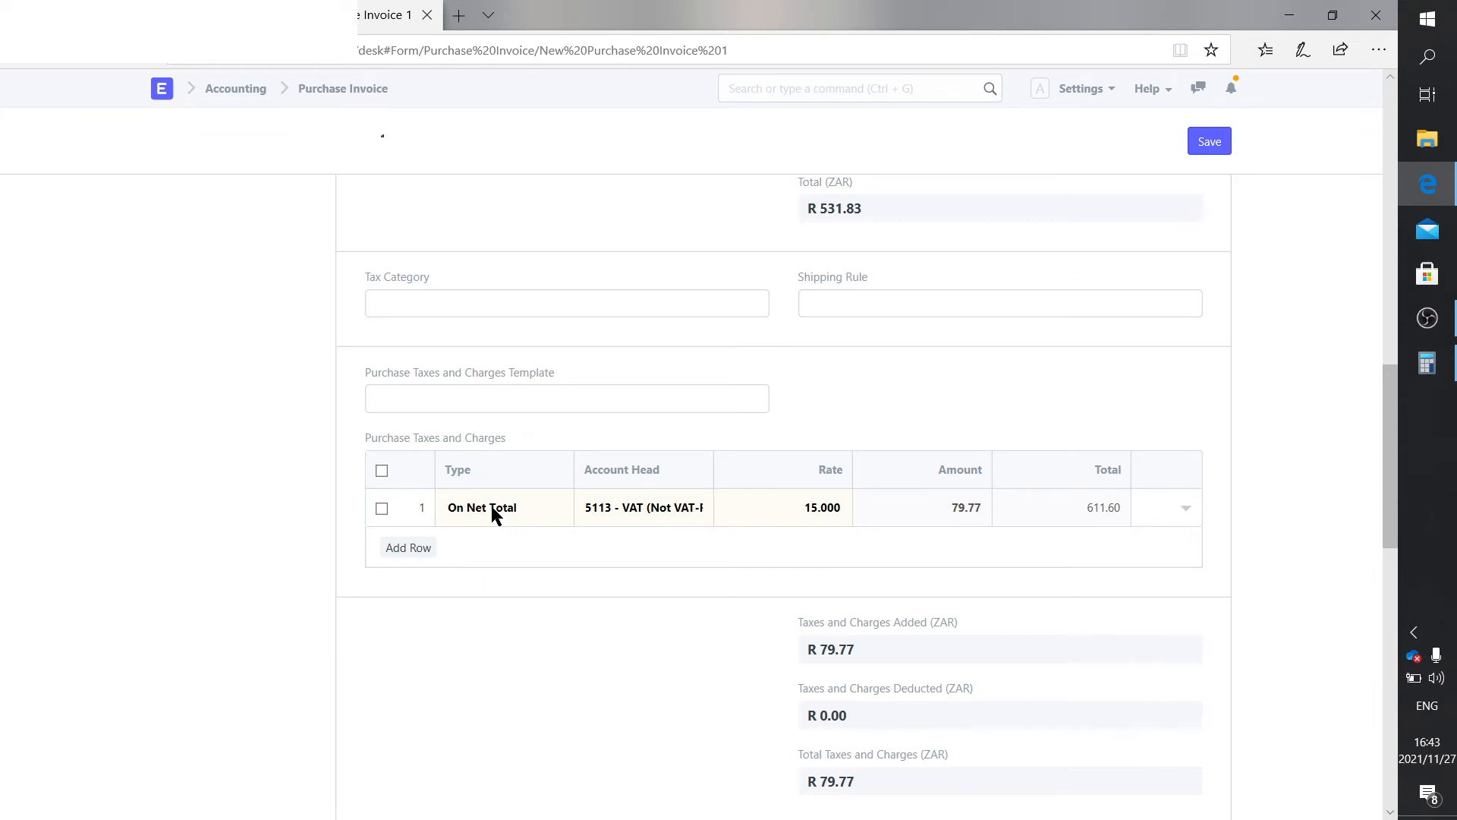
# - Check the available tax templates and delete the On Net Total row from the purchase taxes and charges
pyautogui.click(494, 398)
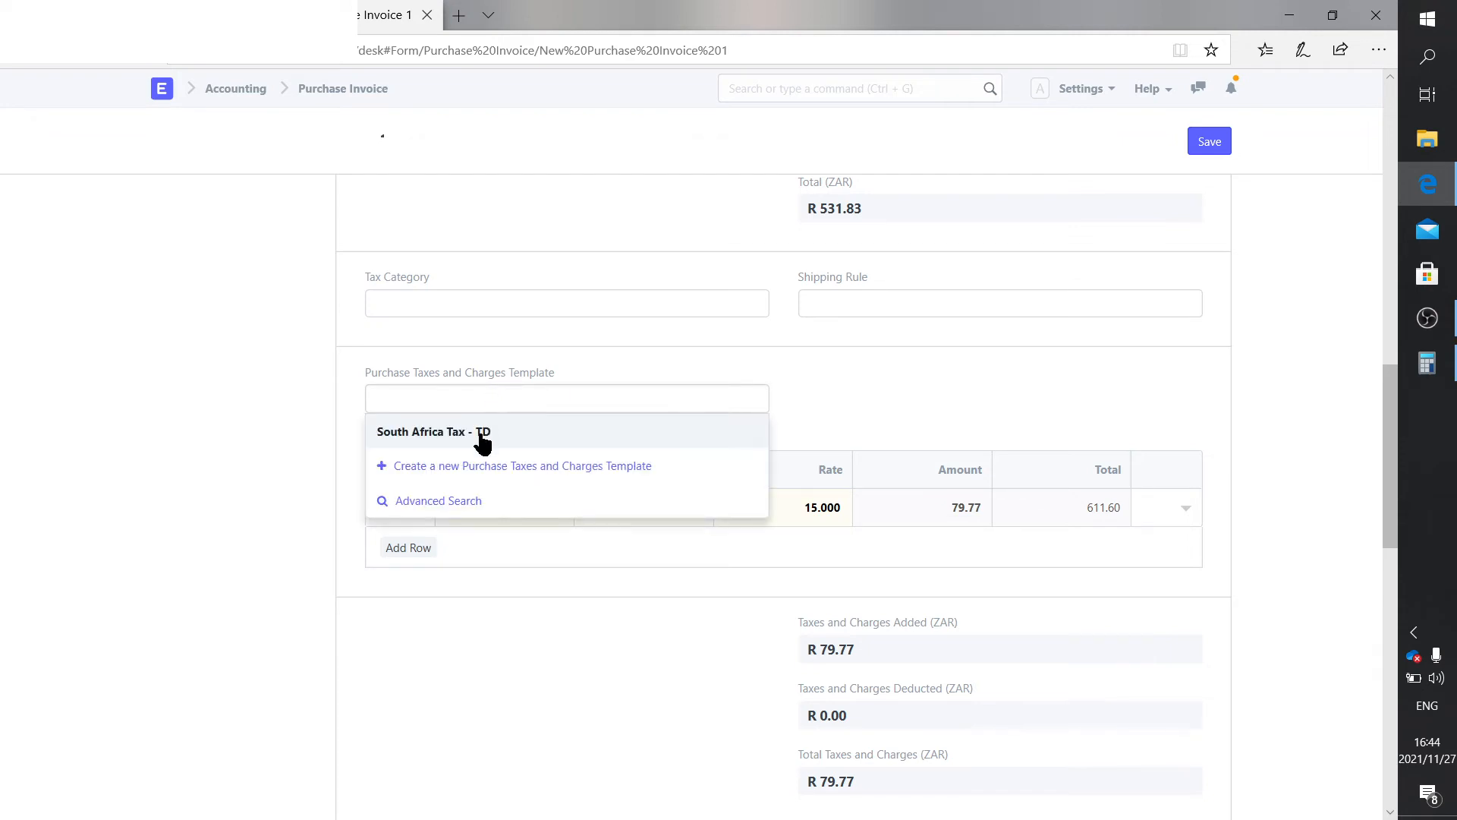
pyautogui.click(879, 395)
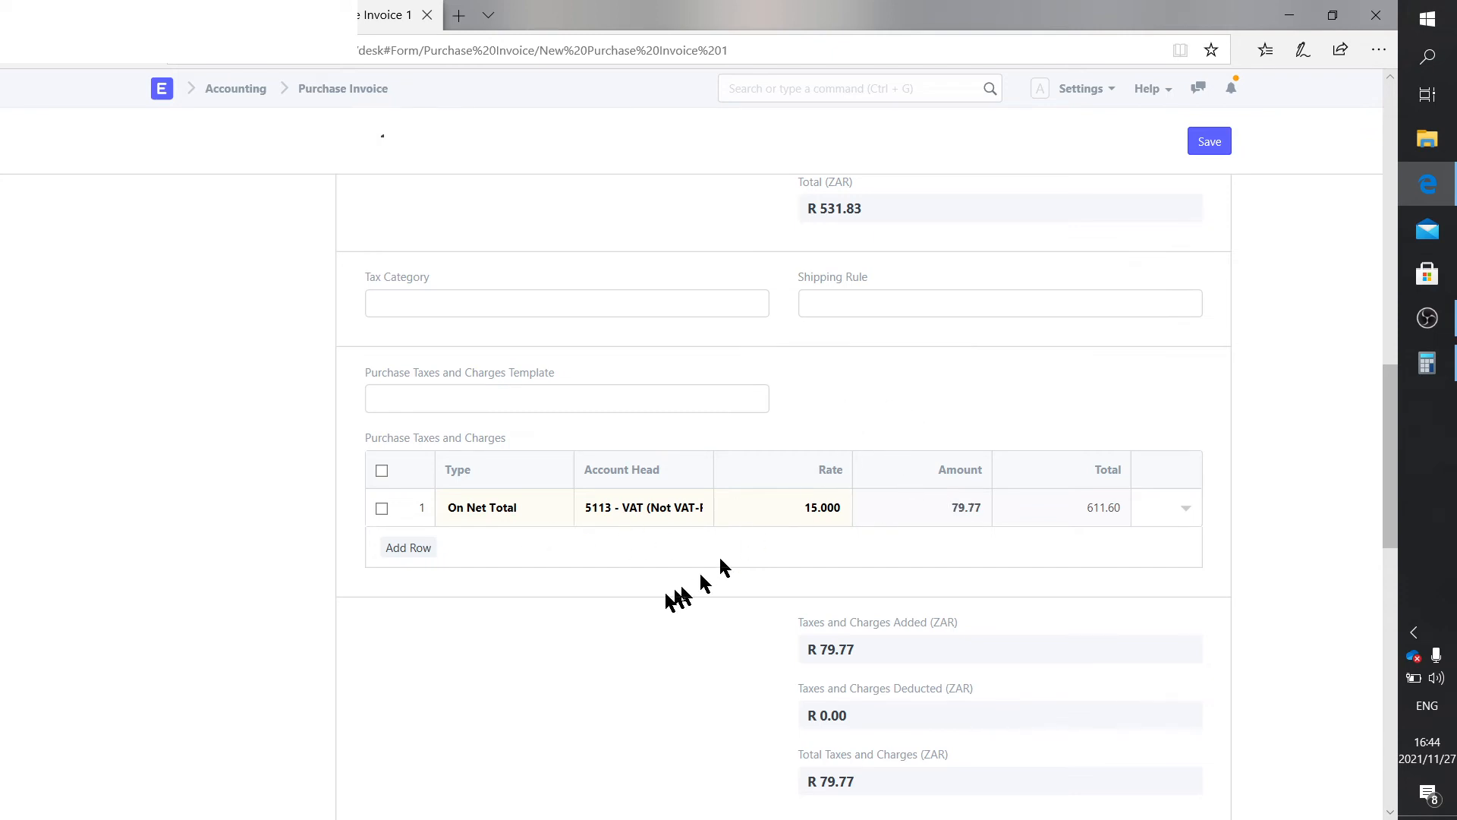
pyautogui.click(382, 508)
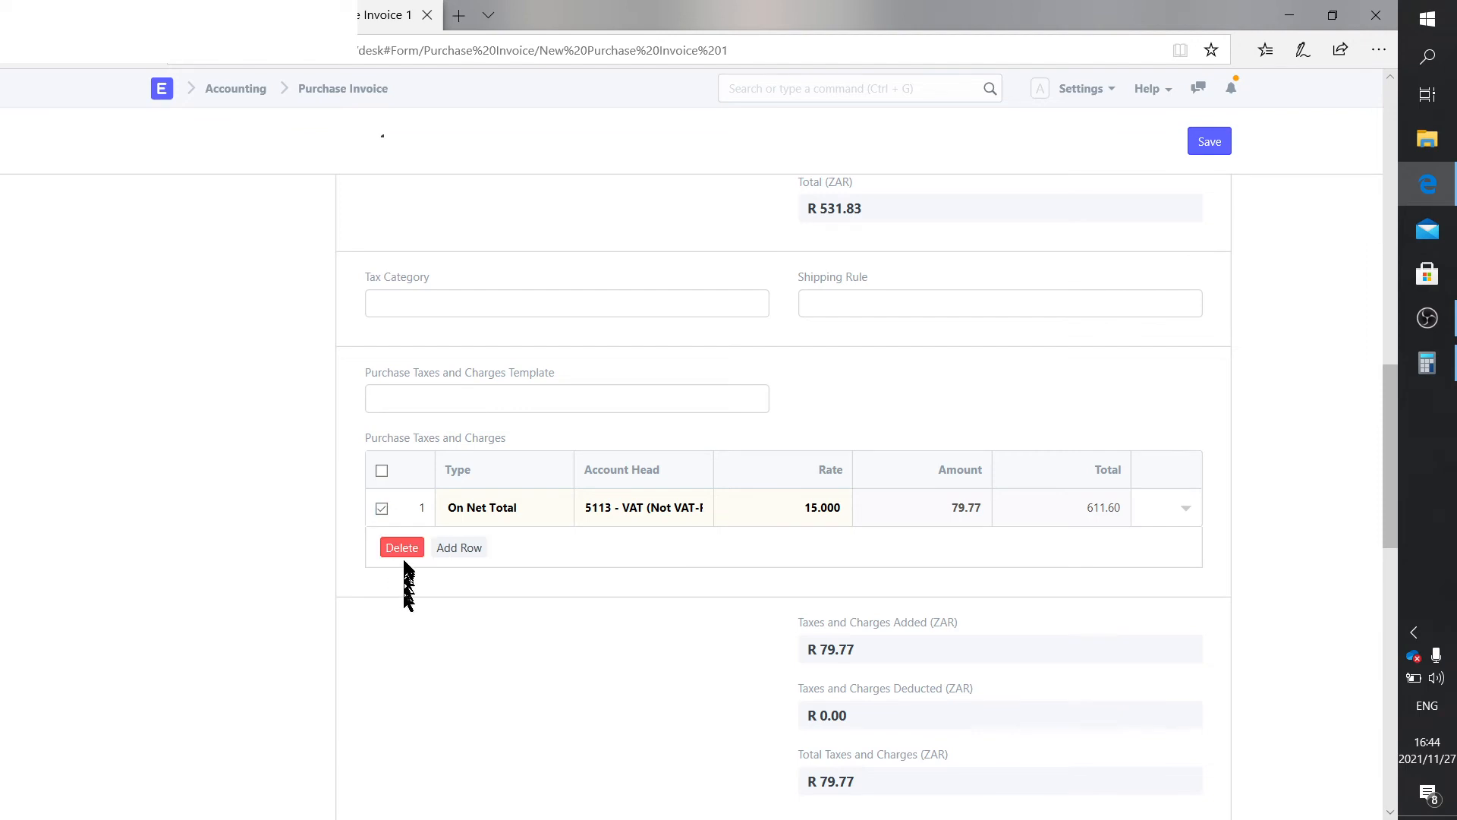
pyautogui.click(405, 550)
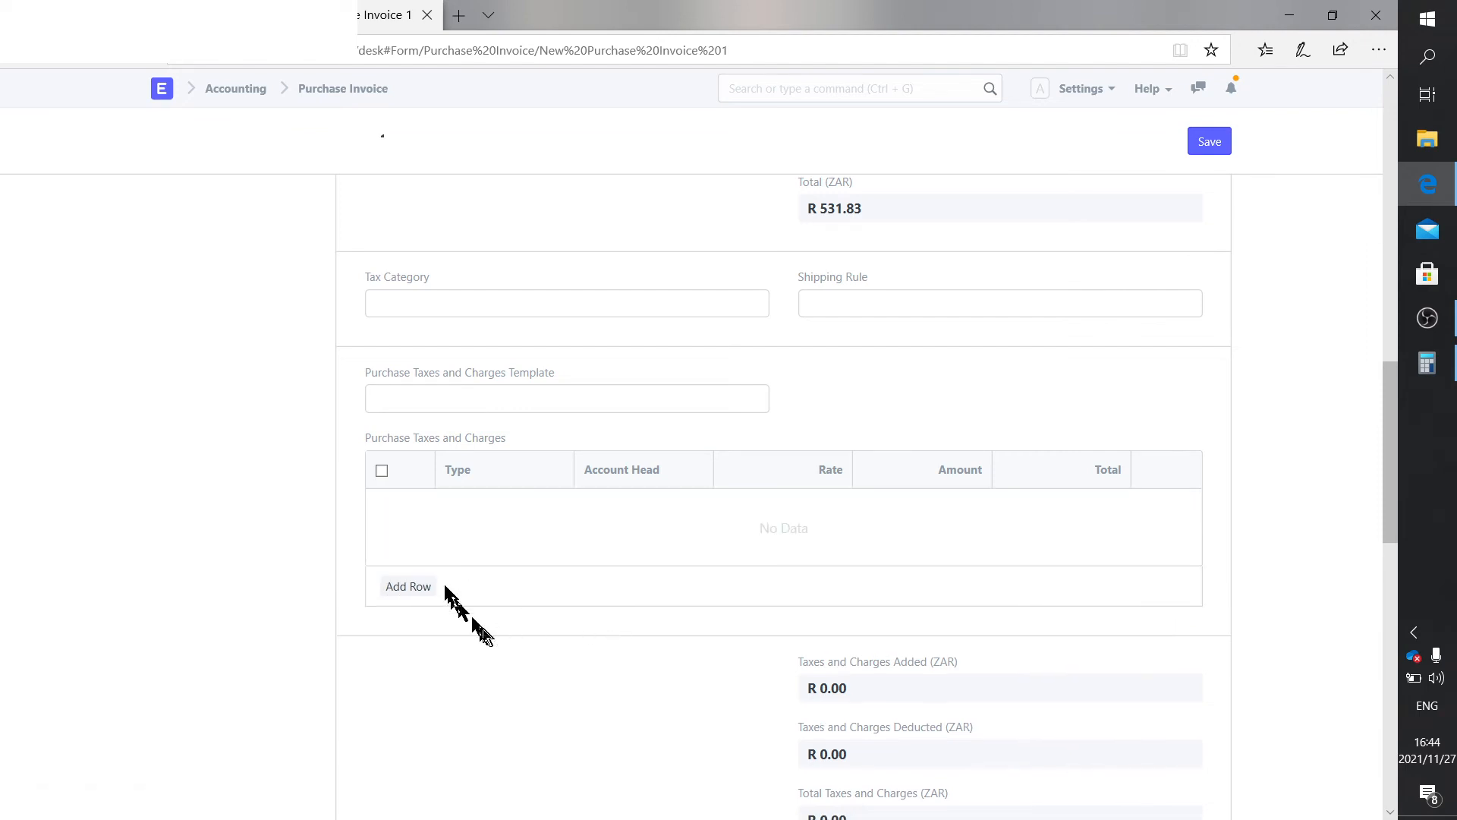
# - Add a tax row of type Actual with account head 5113 - VAT (Not VAT-Registered) - TD and an amount of 79.78
pyautogui.click(422, 588)
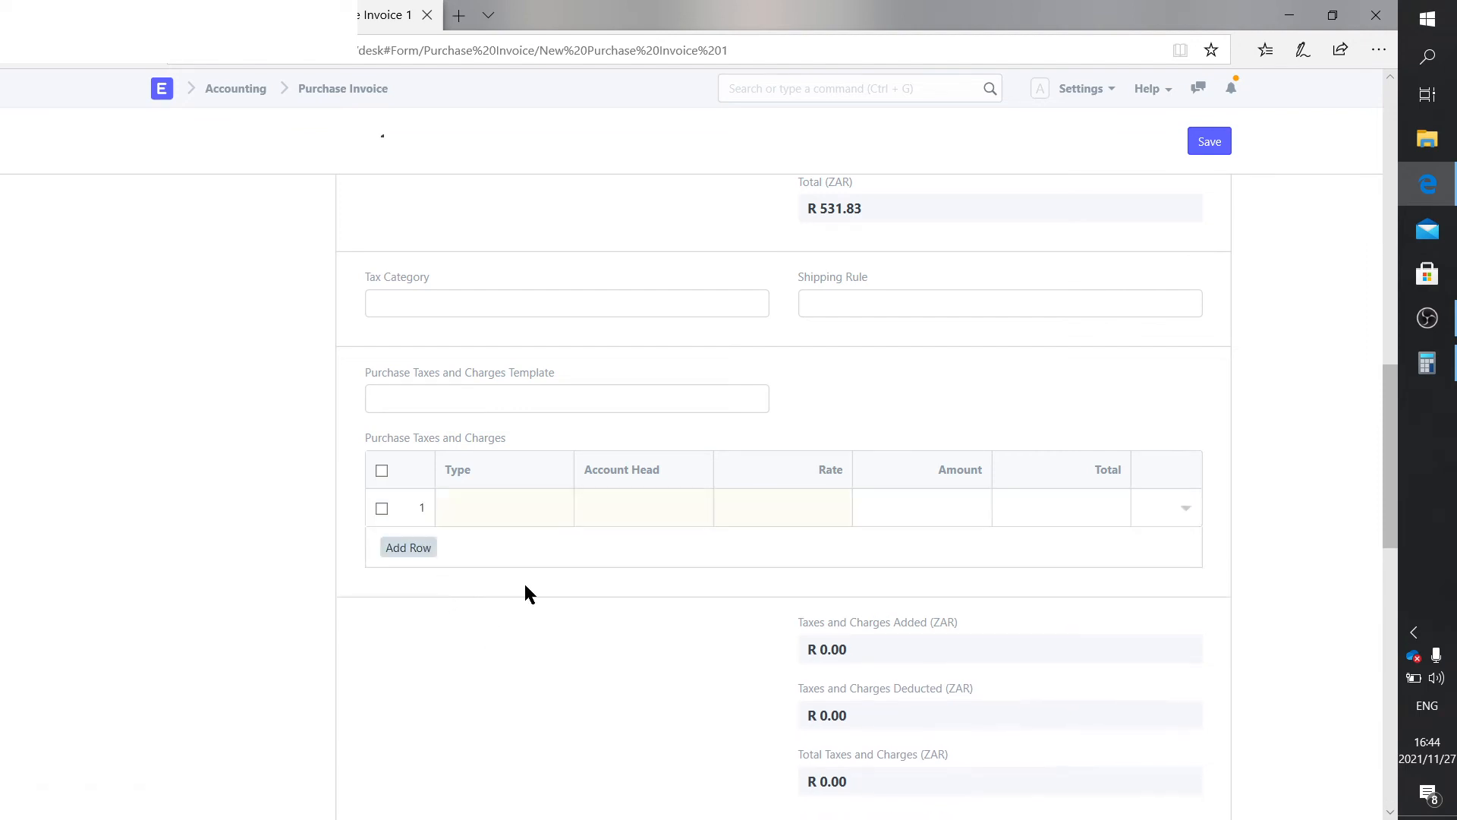
pyautogui.click(518, 502)
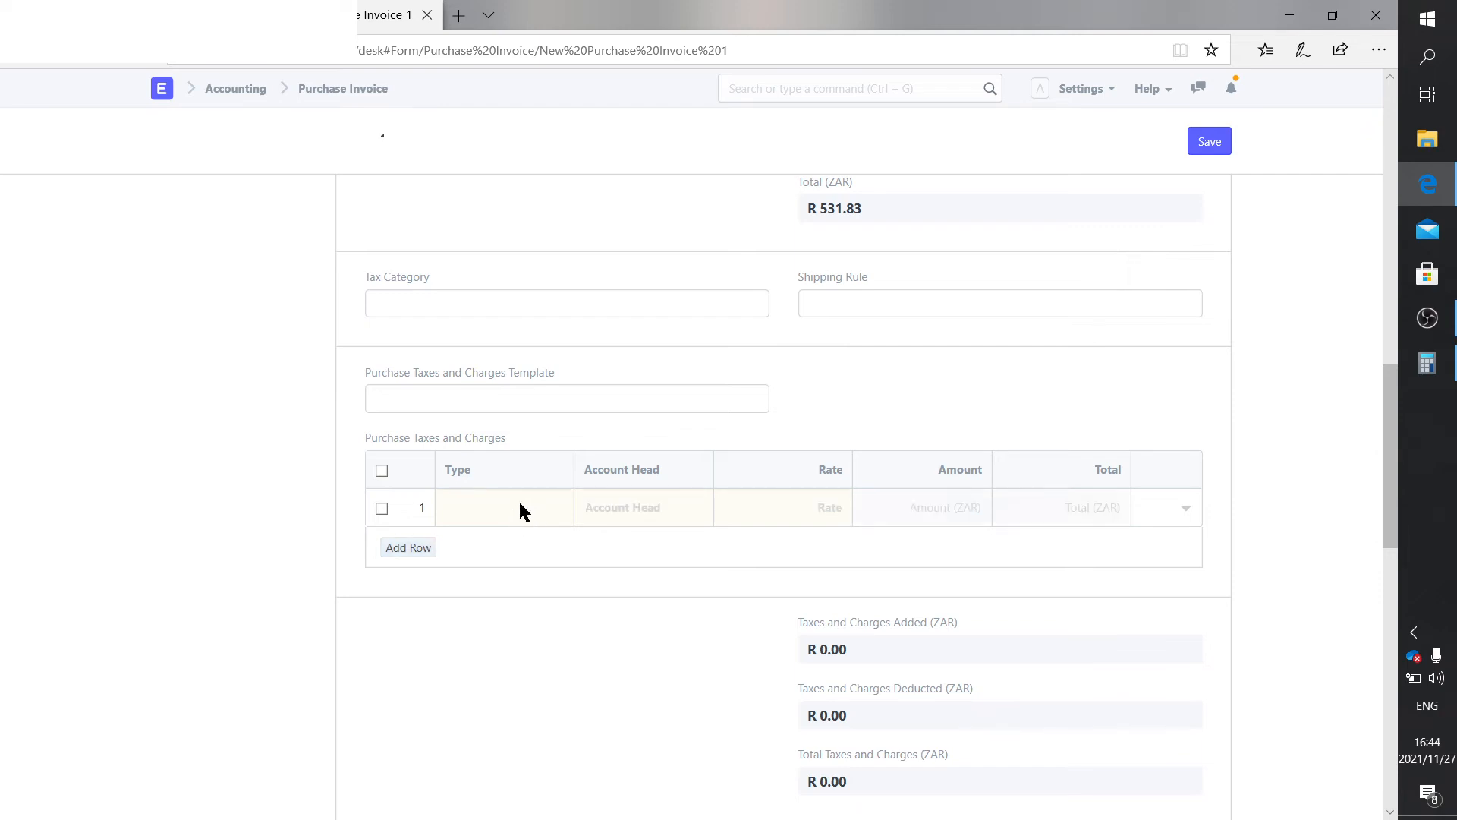
pyautogui.click(522, 513)
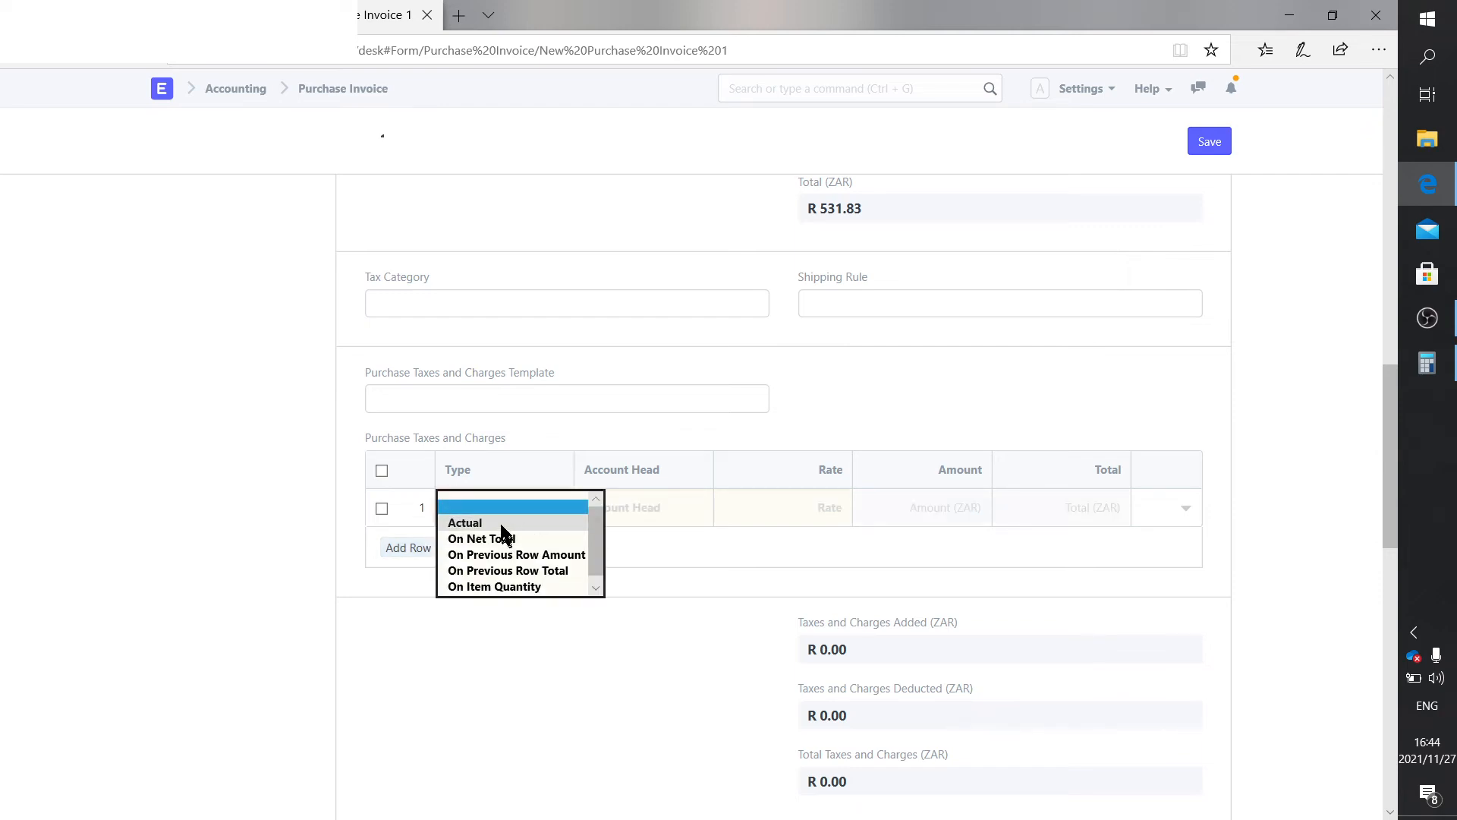
pyautogui.click(502, 522)
pyautogui.click(629, 512)
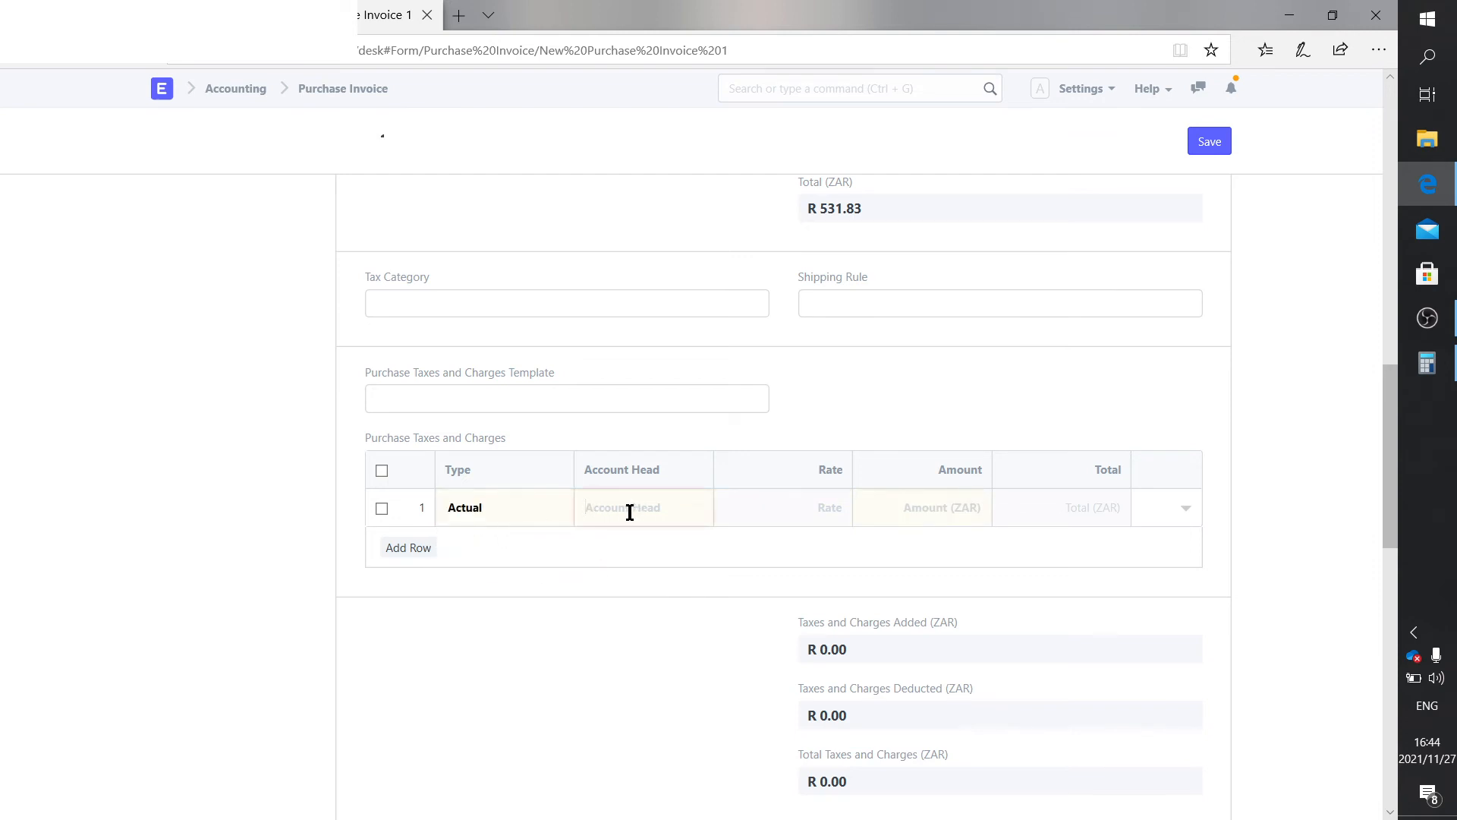
pyautogui.write('VAT')
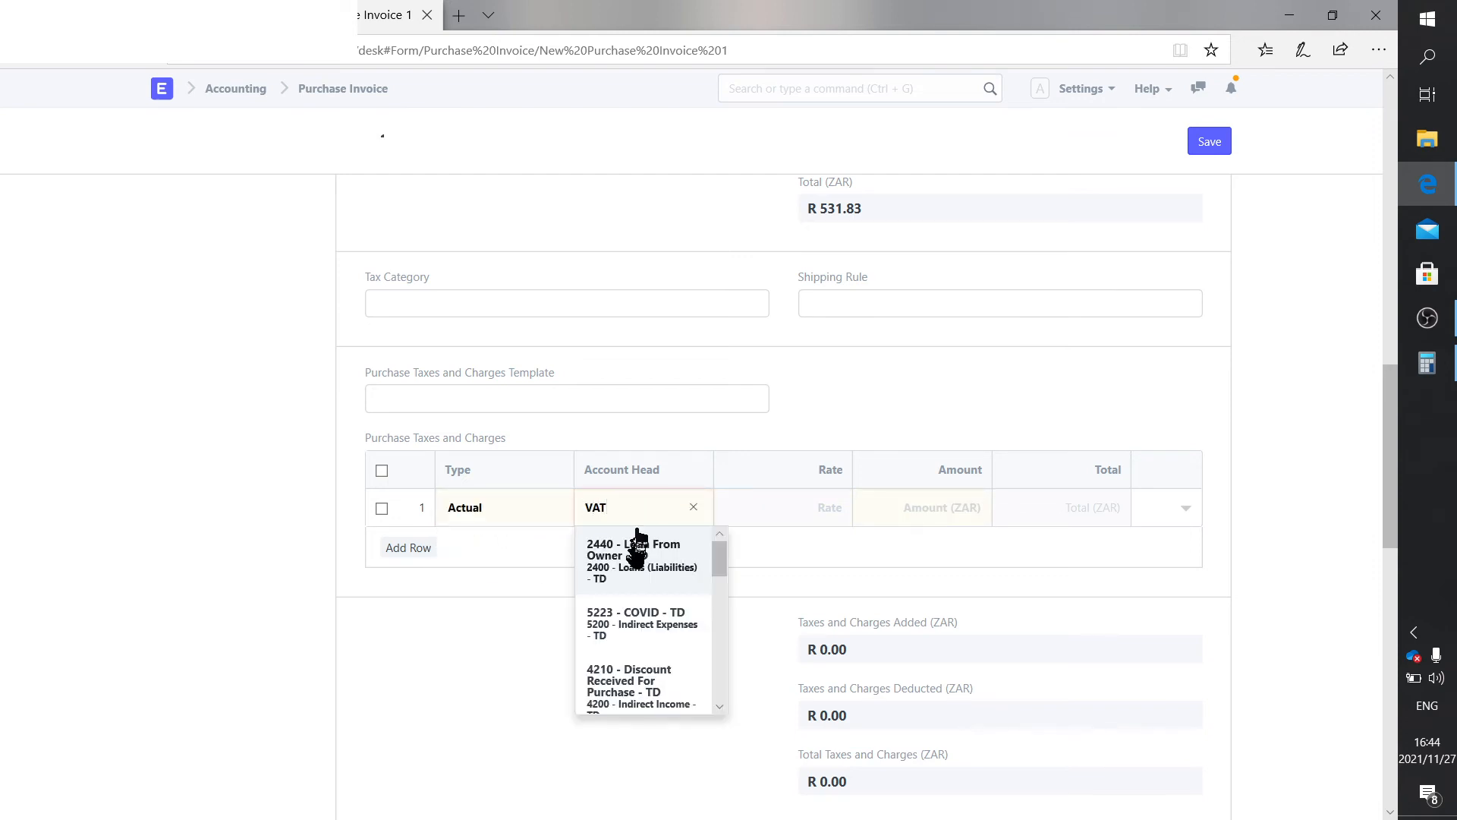
pyautogui.click(634, 556)
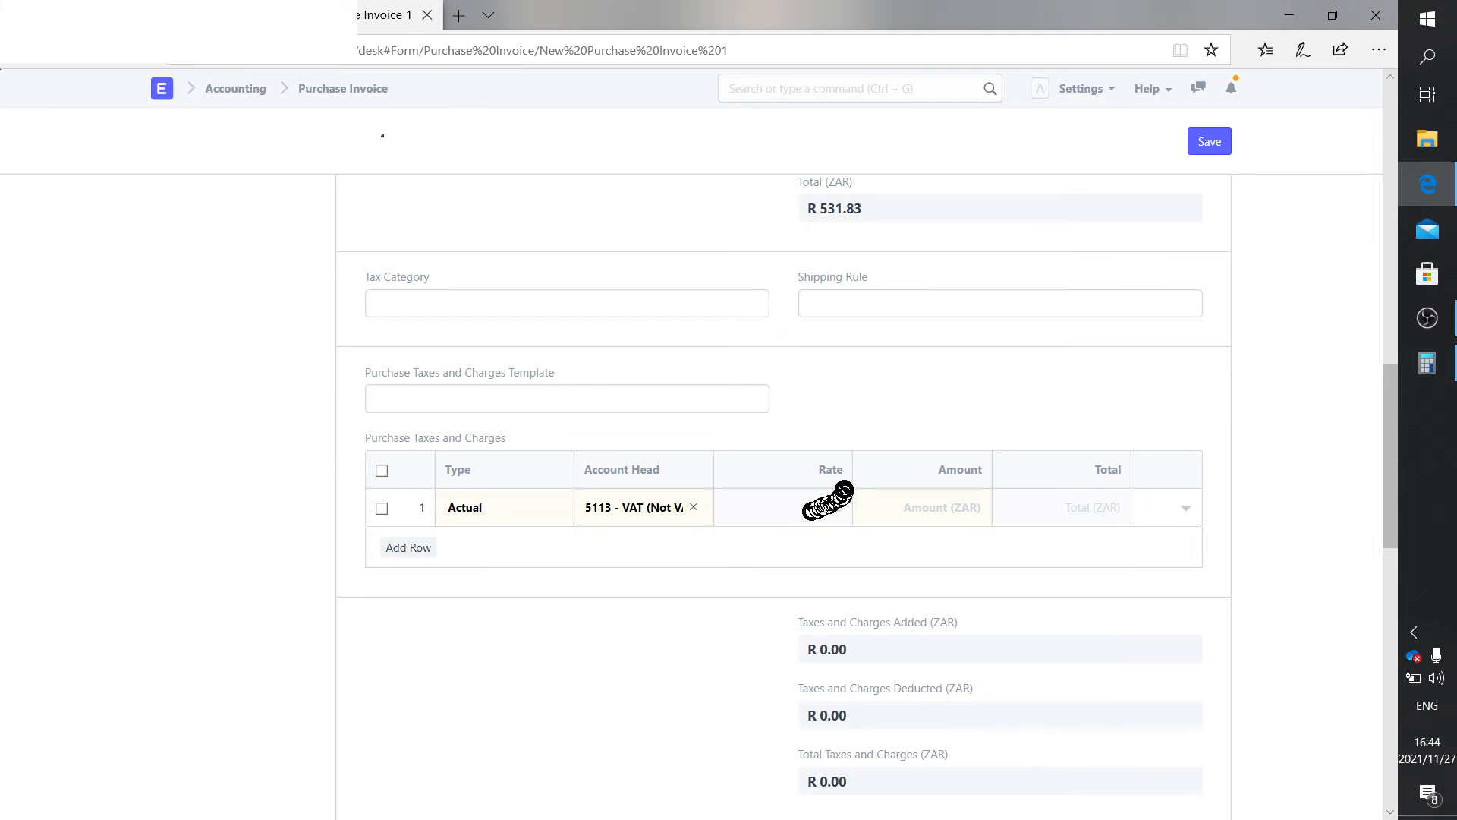
pyautogui.click(922, 508)
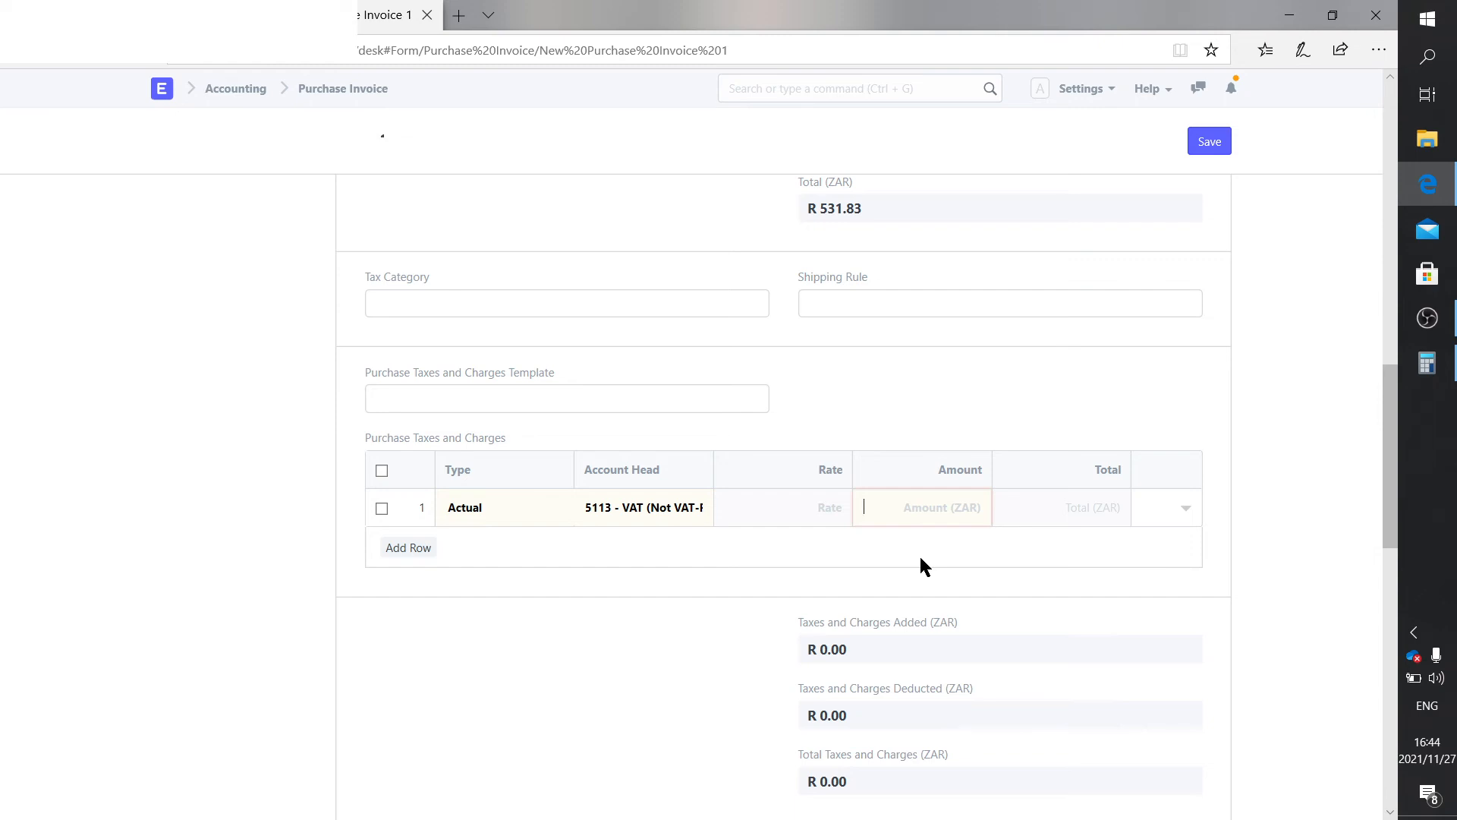
pyautogui.write('79.78')
pyautogui.click(1029, 375)
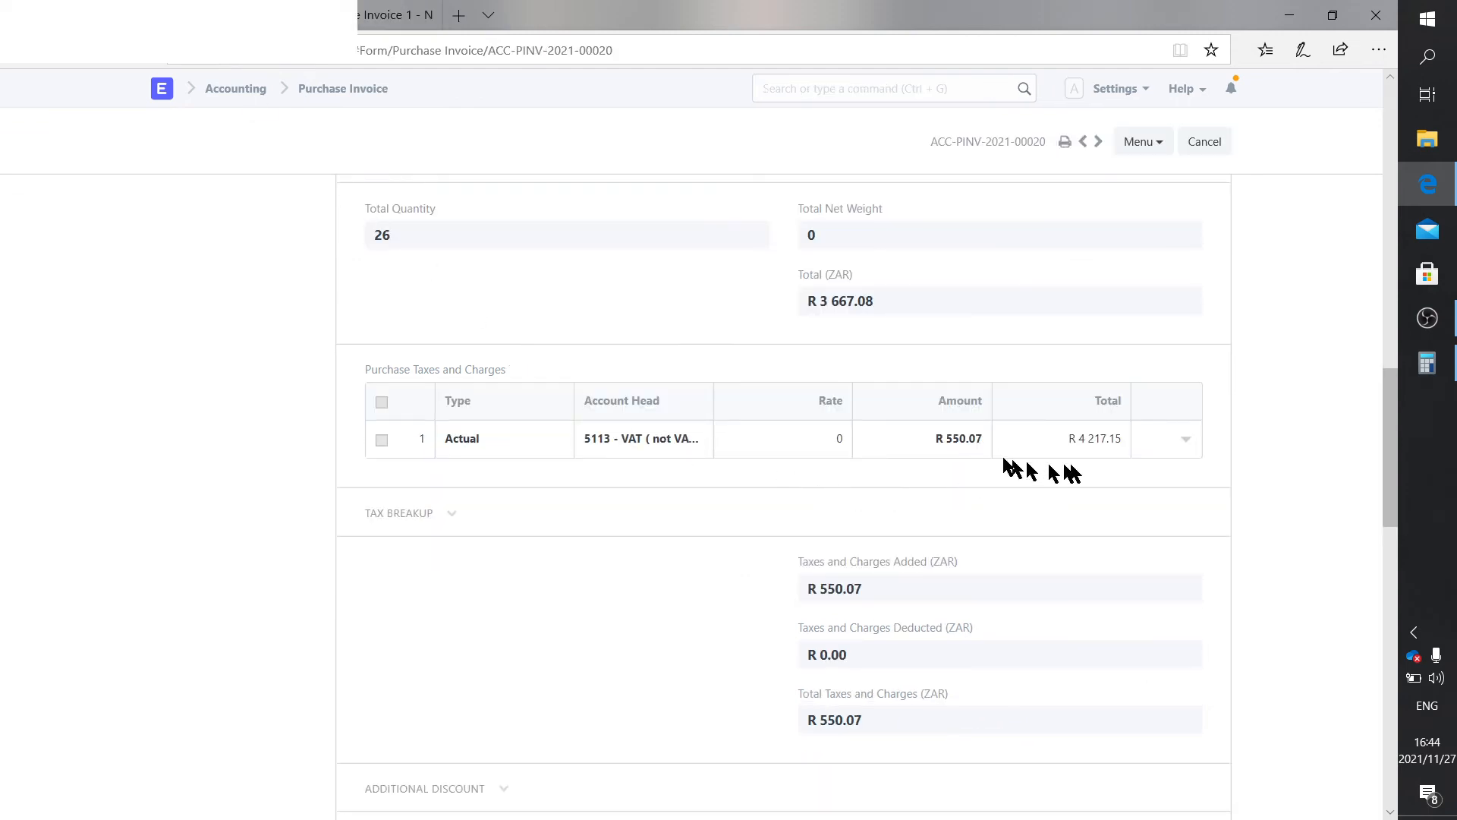
# - Review the taxes and grand total on the submitted purchase invoice, and return to the new invoice
pyautogui.scroll(-3, 882, 661)
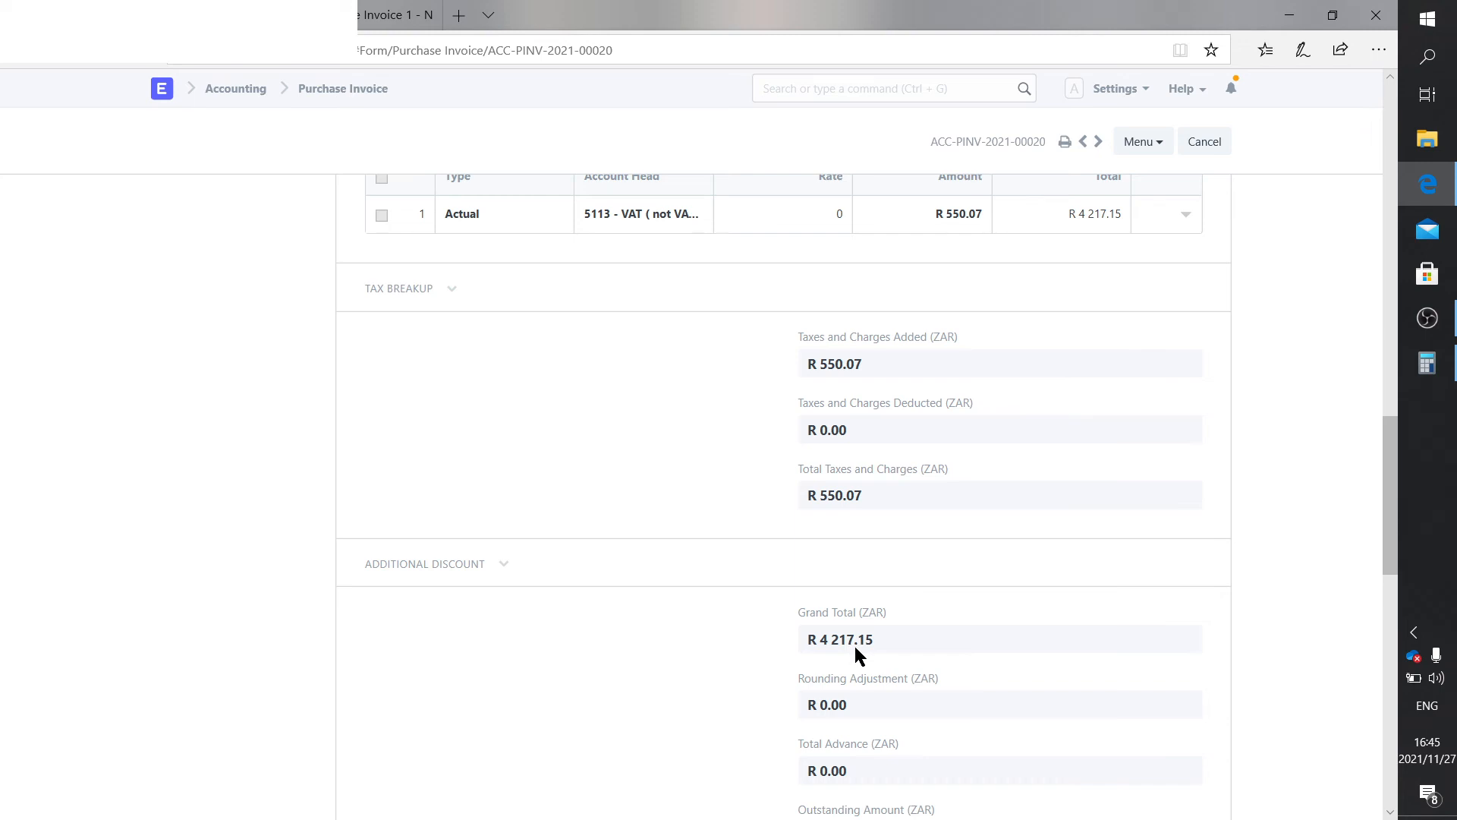
pyautogui.scroll(1, 854, 645)
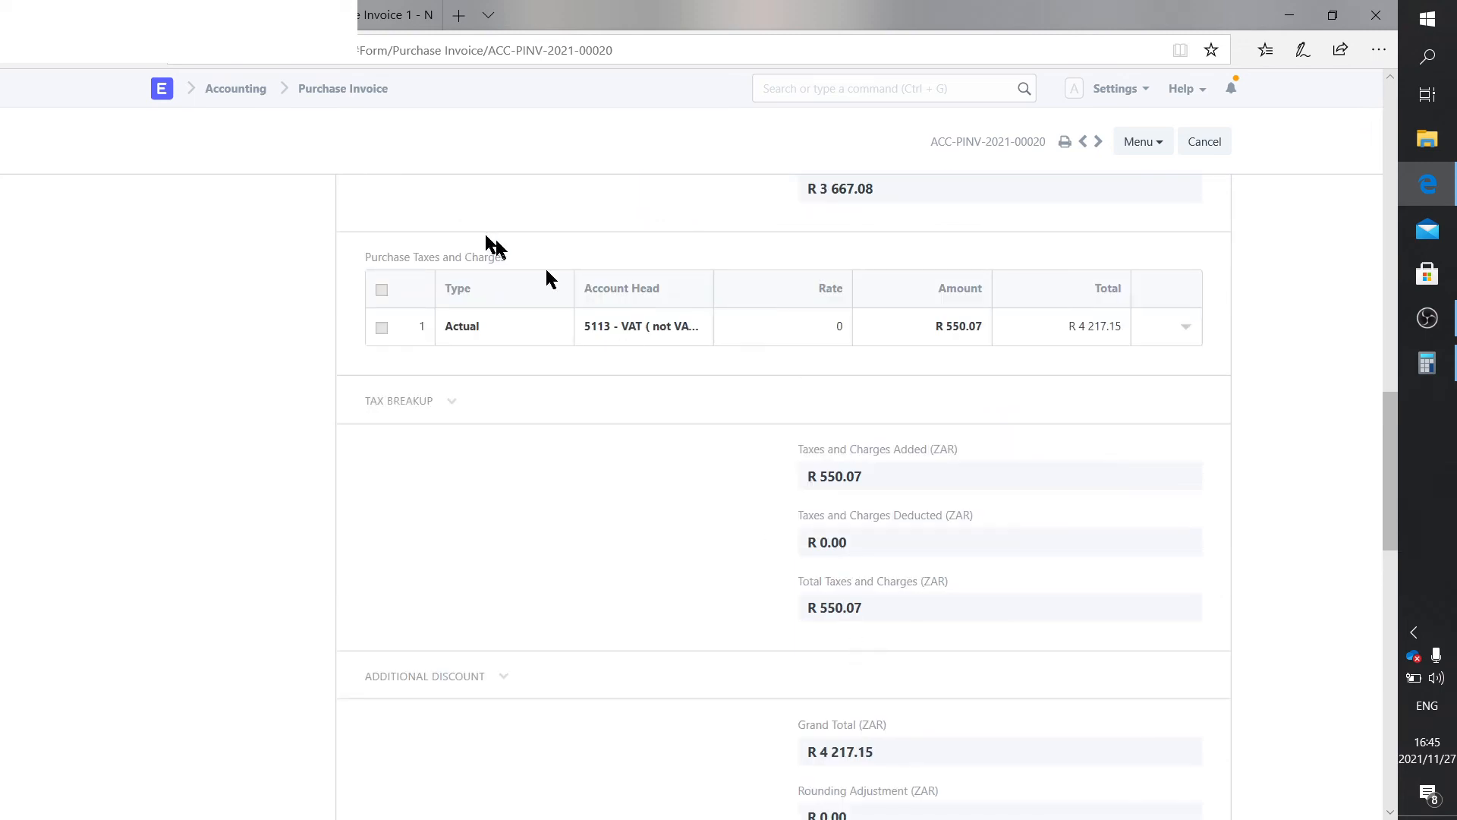
pyautogui.click(372, 16)
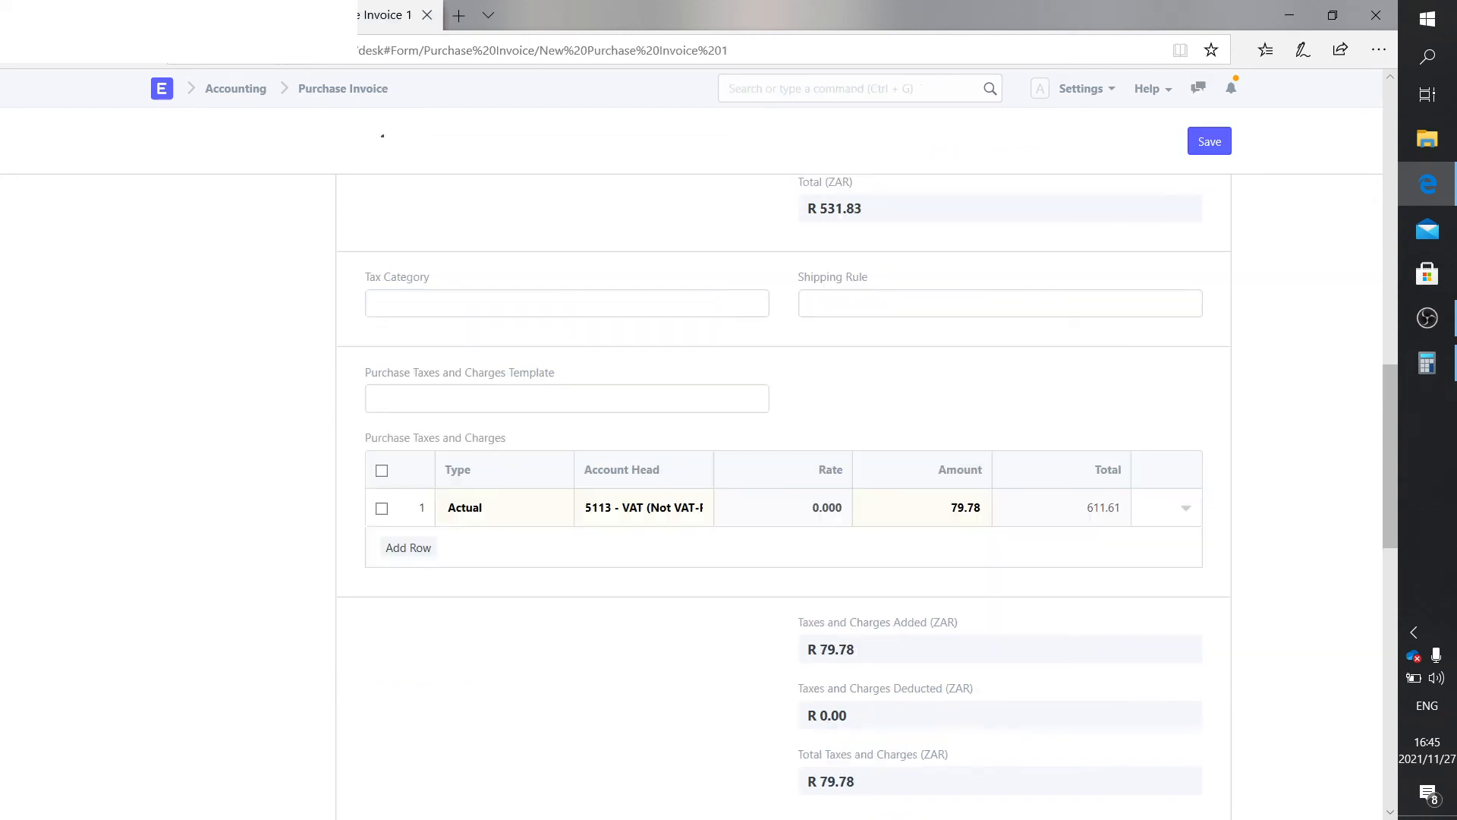
# - Examine the available charge types for the Actual tax row, leaving the selection at Actual
pyautogui.click(511, 506)
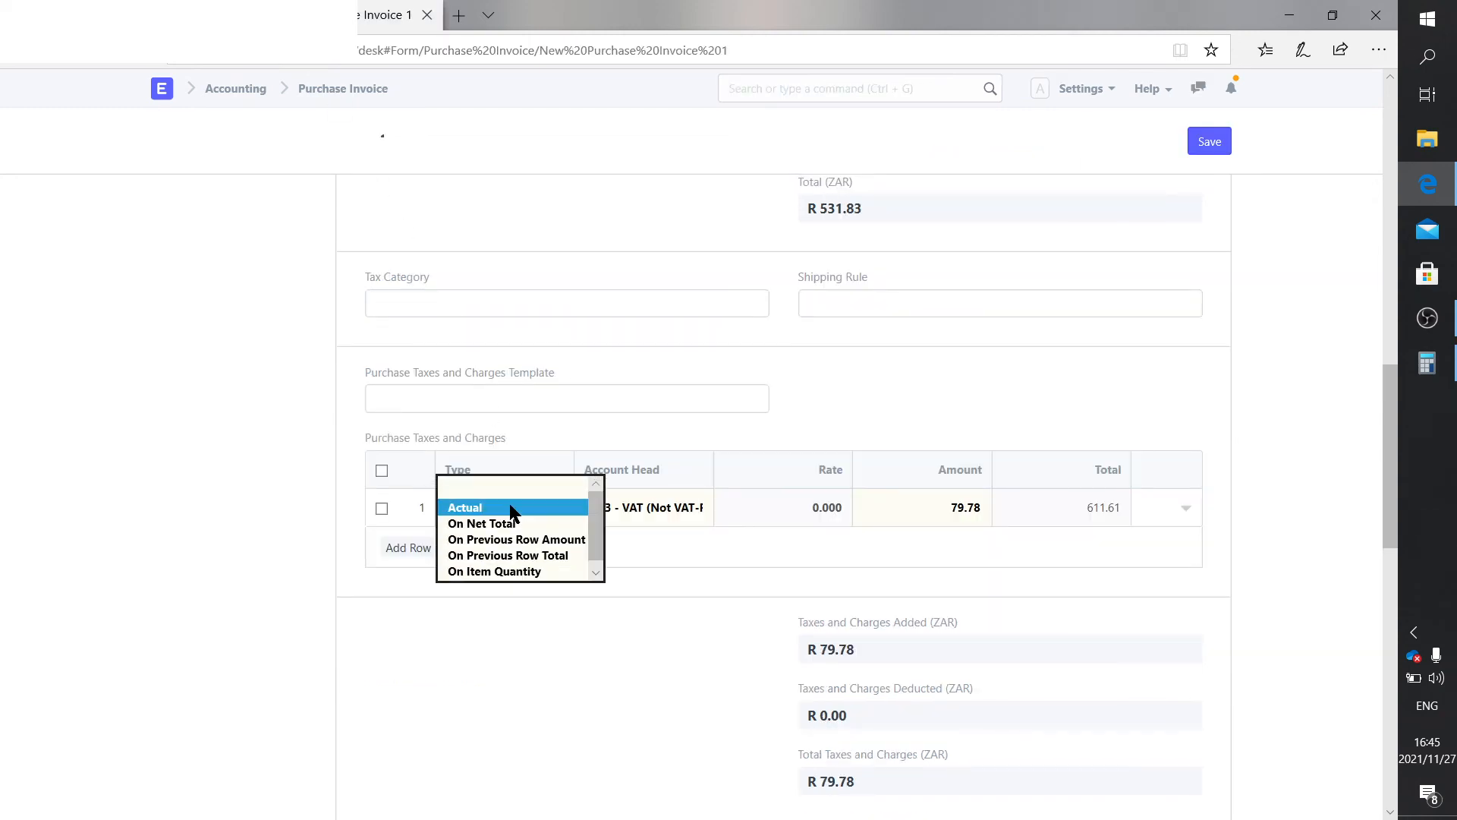
pyautogui.click(546, 626)
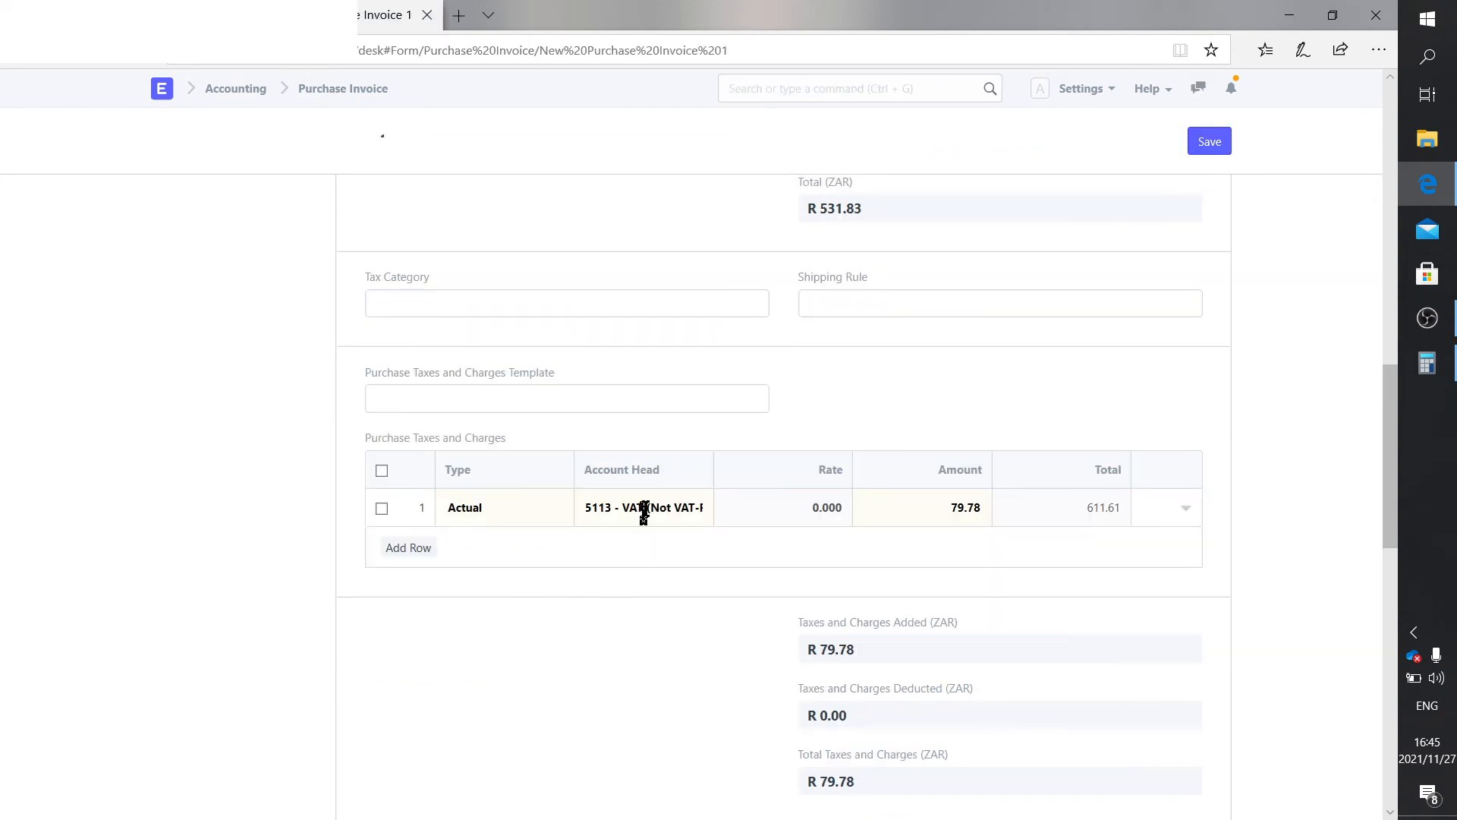
pyautogui.click(483, 505)
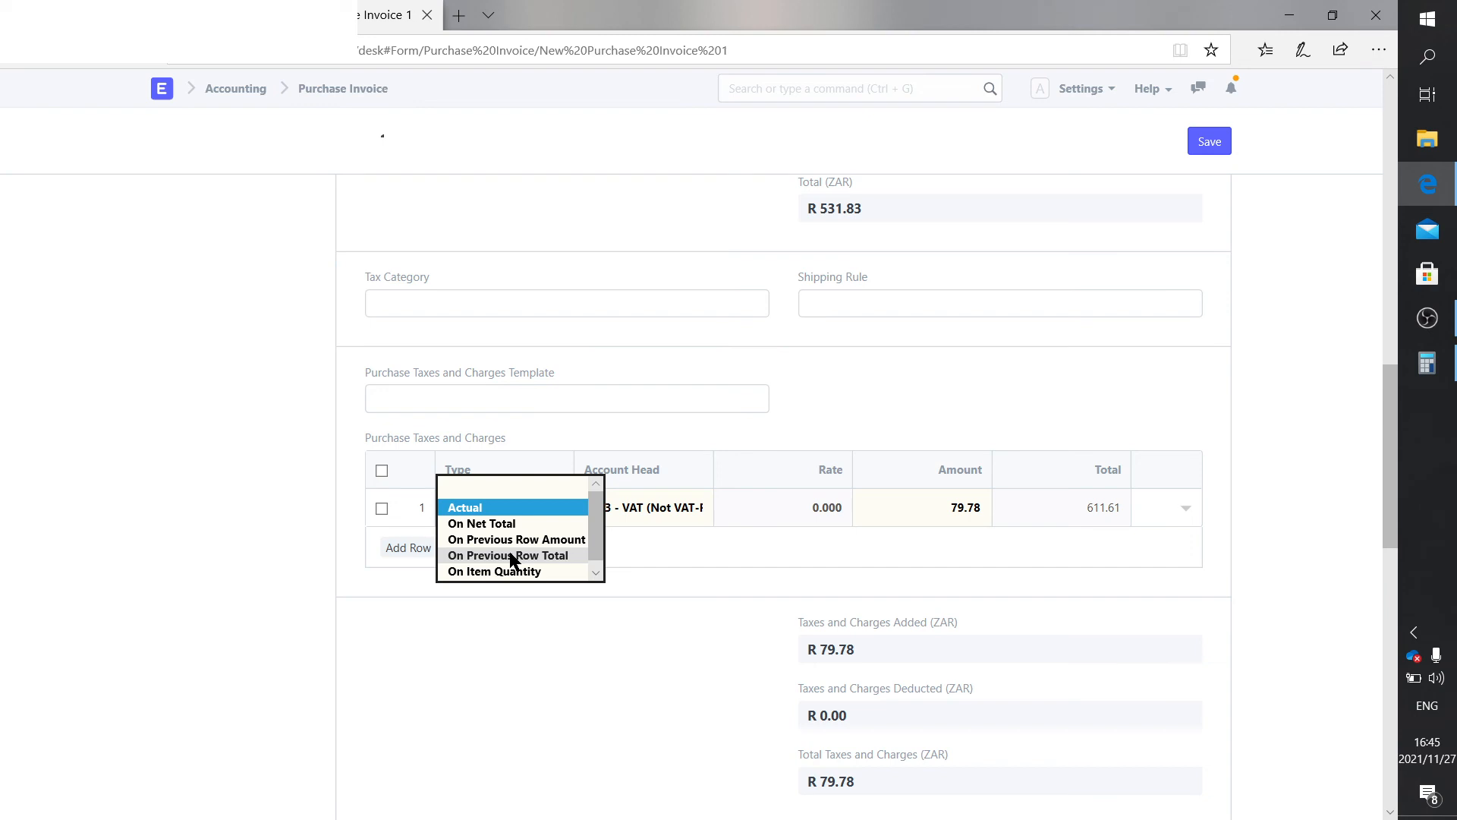
pyautogui.click(916, 380)
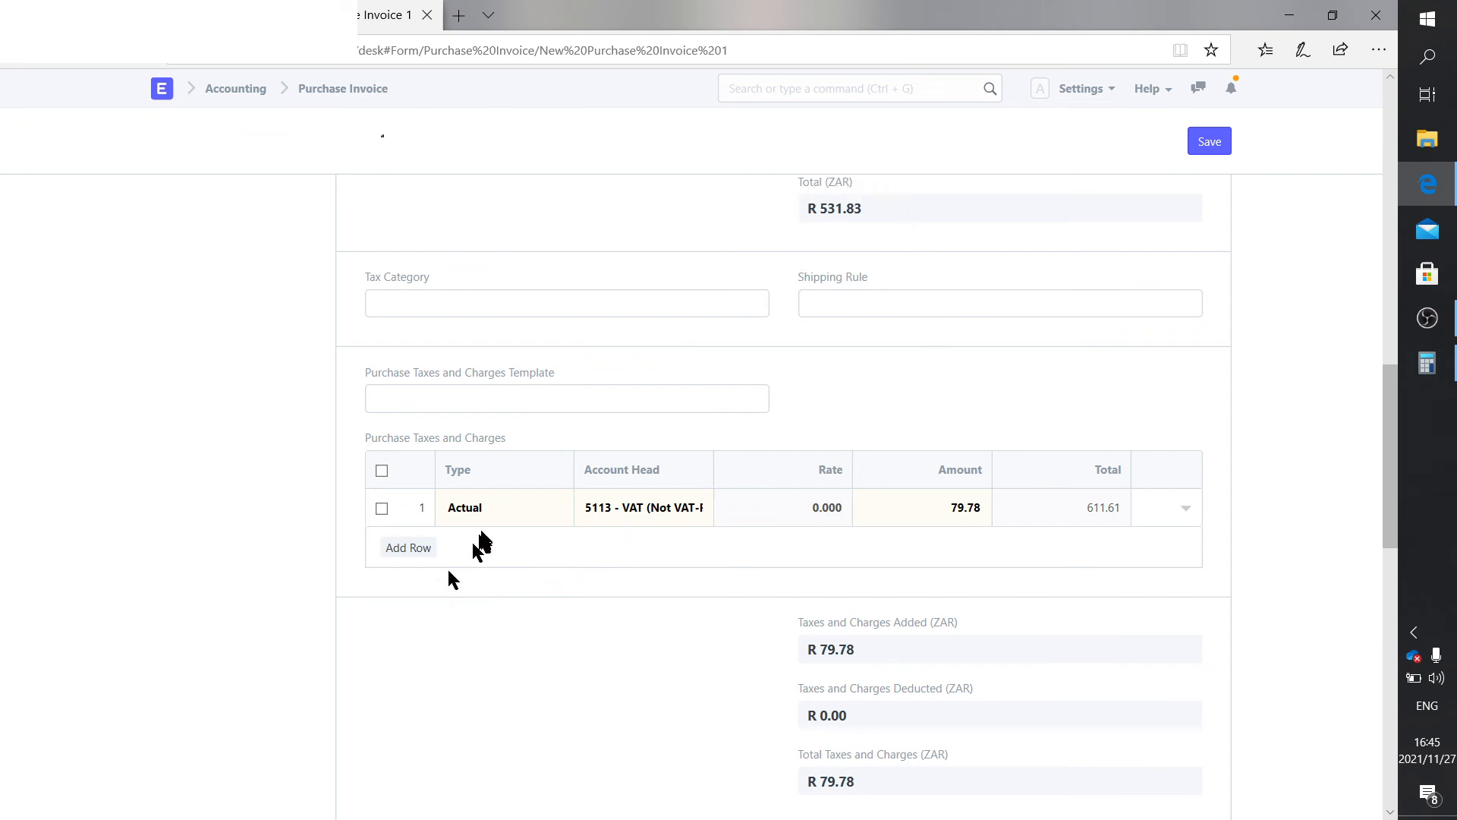
# - Add a second, empty row to the purchase taxes and charges and check its available charge types
pyautogui.click(400, 548)
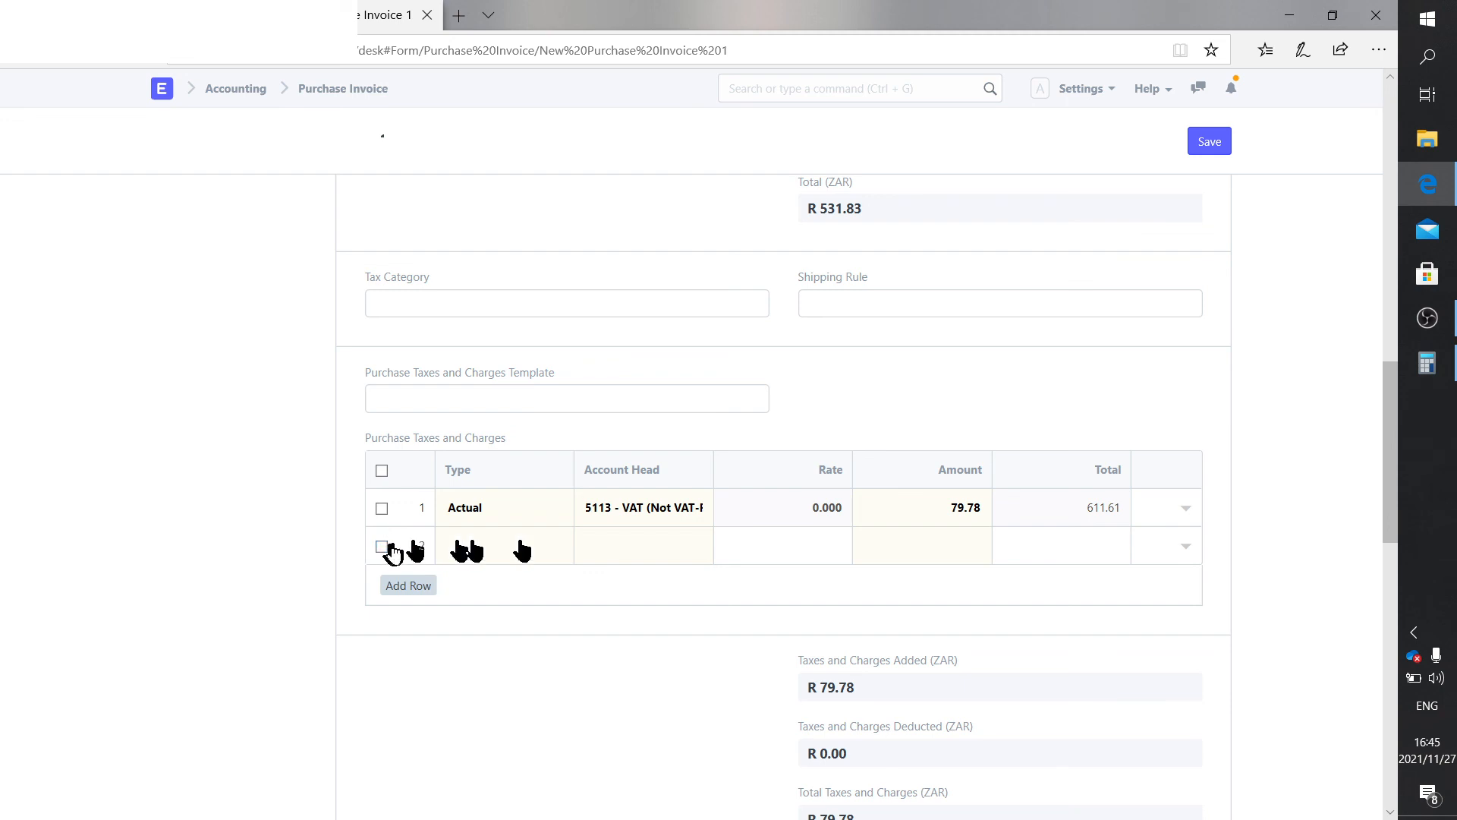
pyautogui.click(541, 557)
pyautogui.click(537, 553)
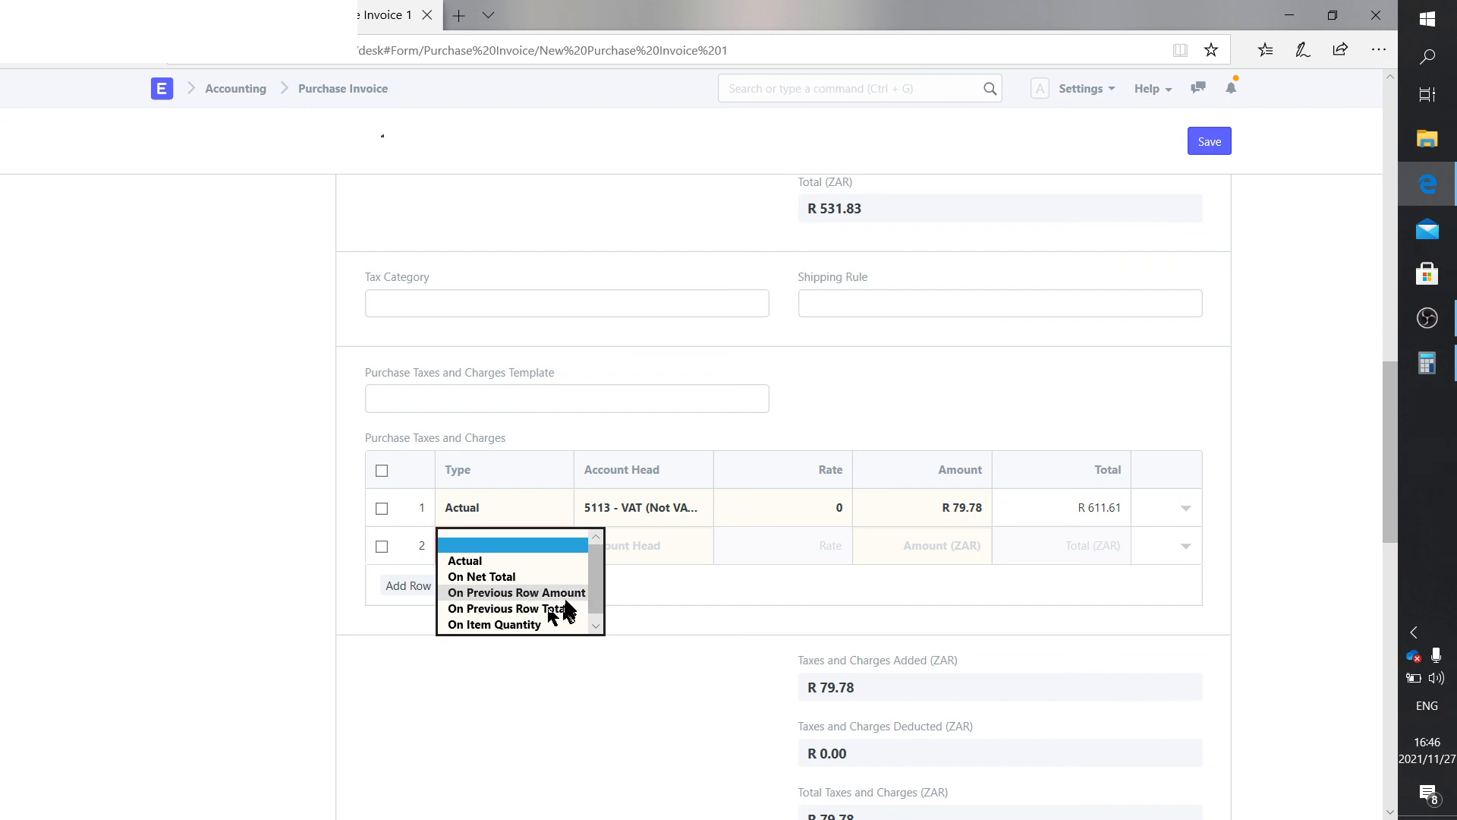
pyautogui.click(868, 404)
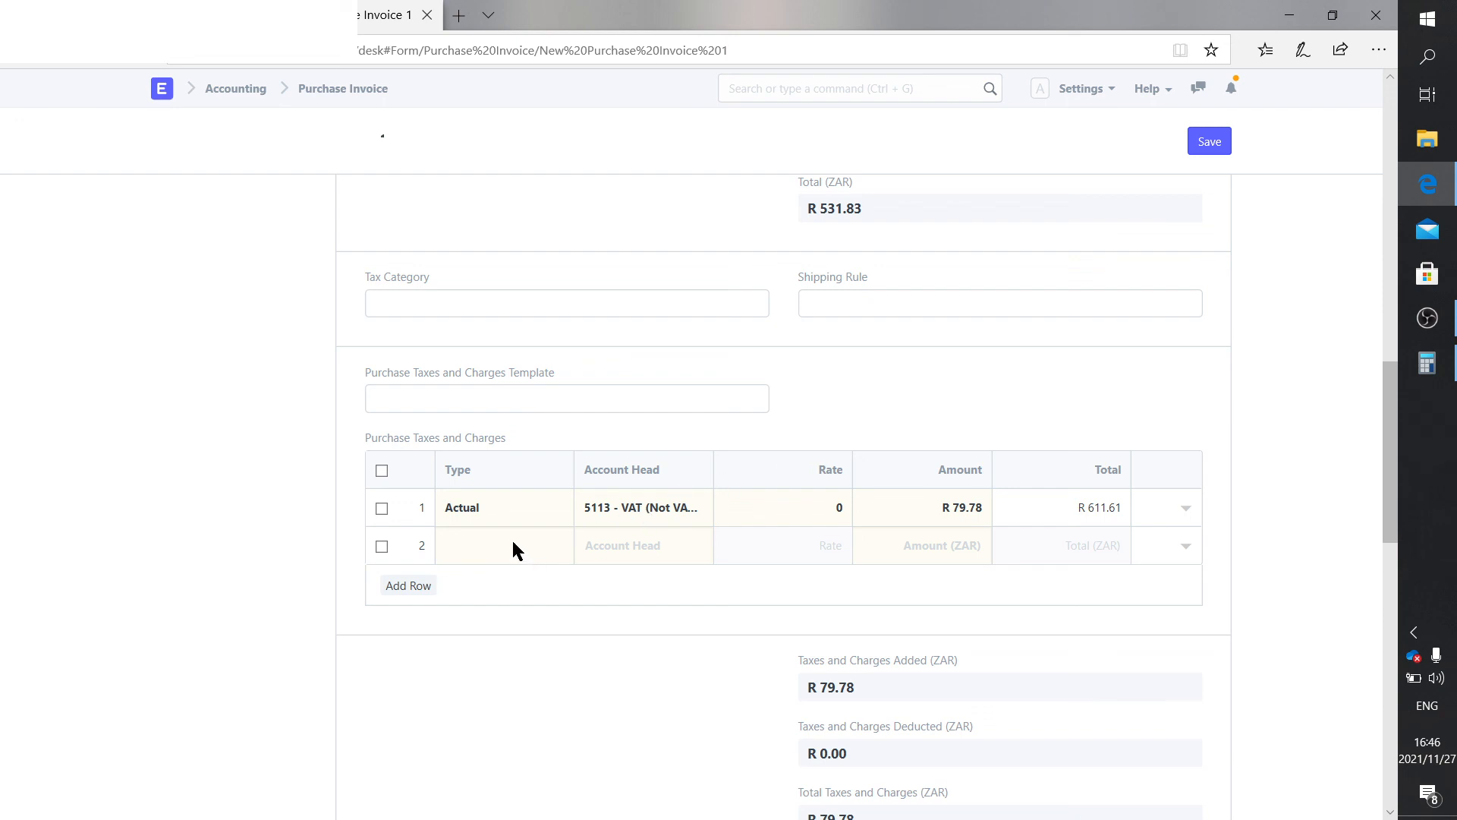
# - Open the full details of the Actual tax row, review its settings and amounts, and close them to check the invoice totals
pyautogui.click(1185, 507)
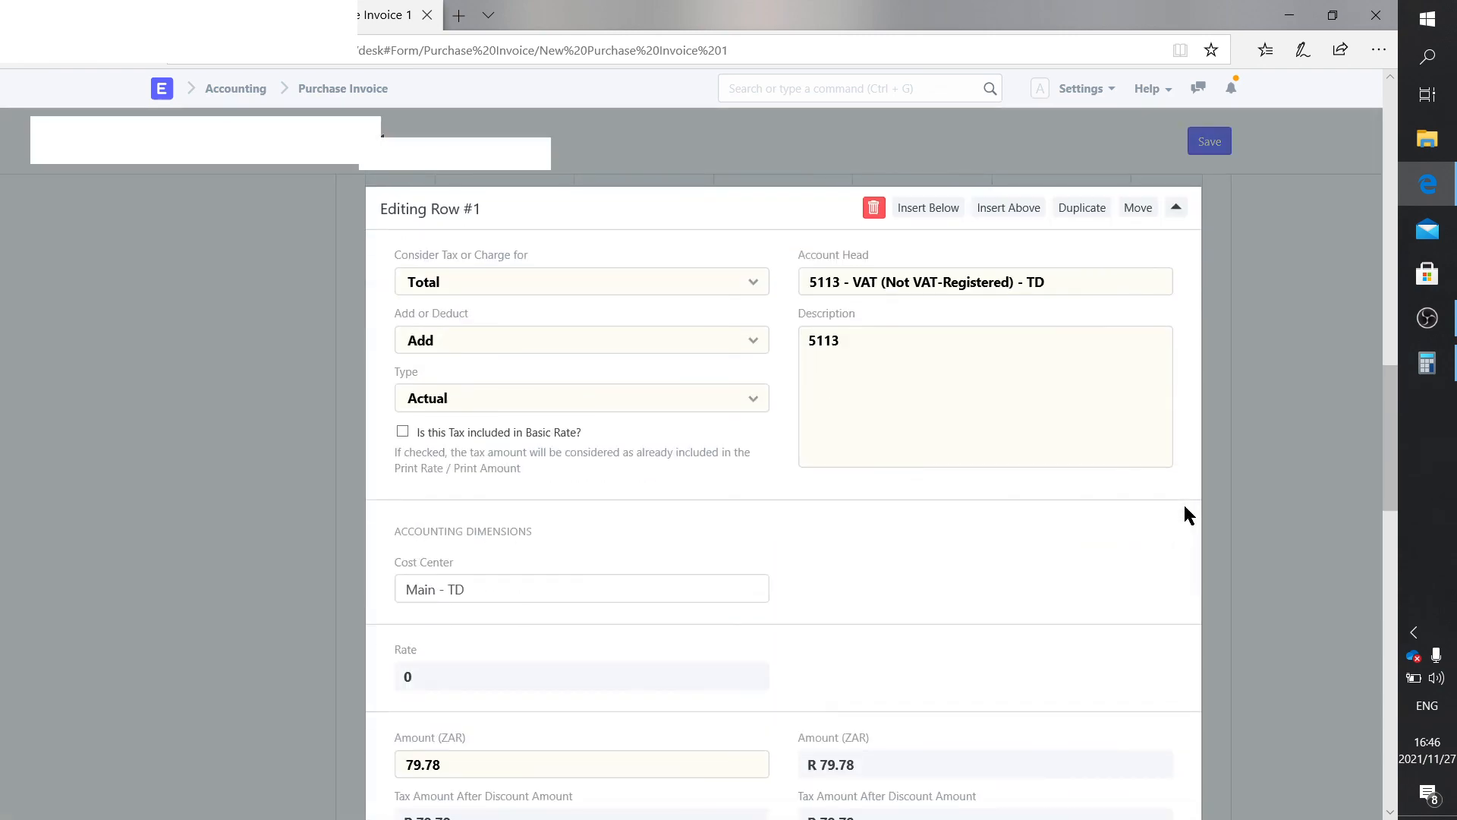
pyautogui.scroll(-5, 893, 456)
pyautogui.scroll(6, 891, 452)
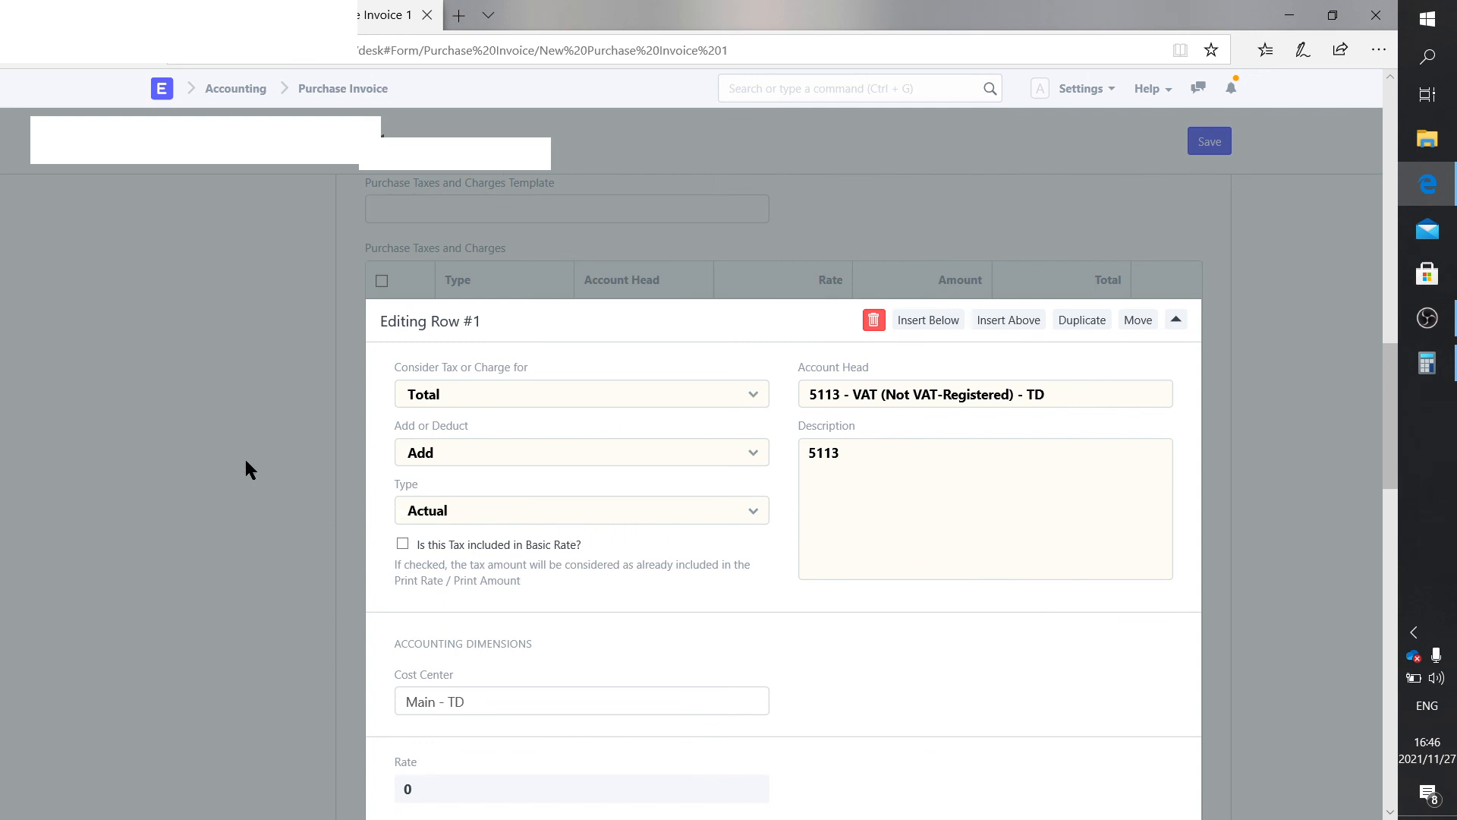
pyautogui.scroll(-5, 564, 613)
pyautogui.scroll(-1, 463, 497)
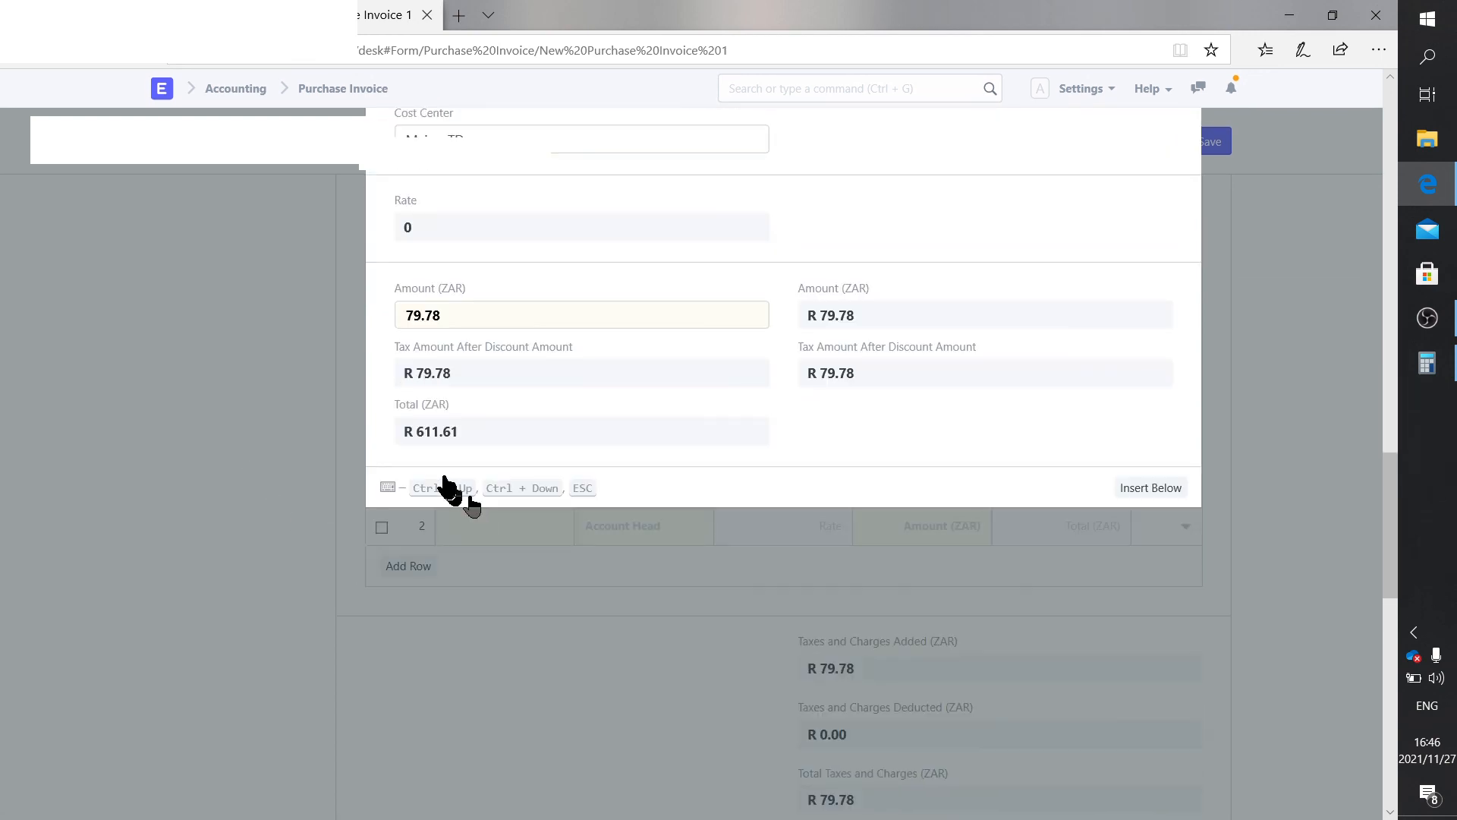
pyautogui.scroll(3, 446, 483)
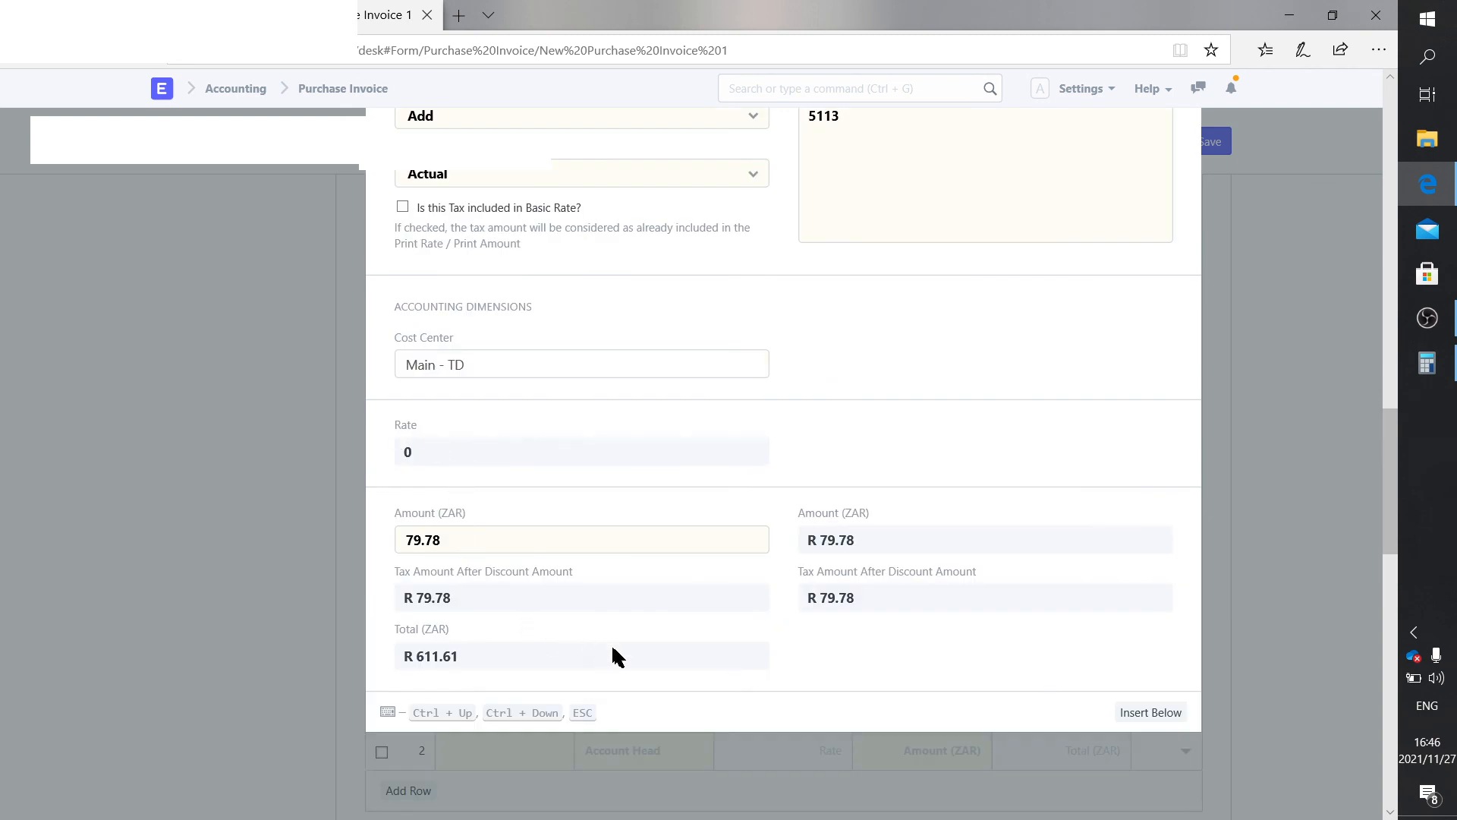
pyautogui.click(254, 469)
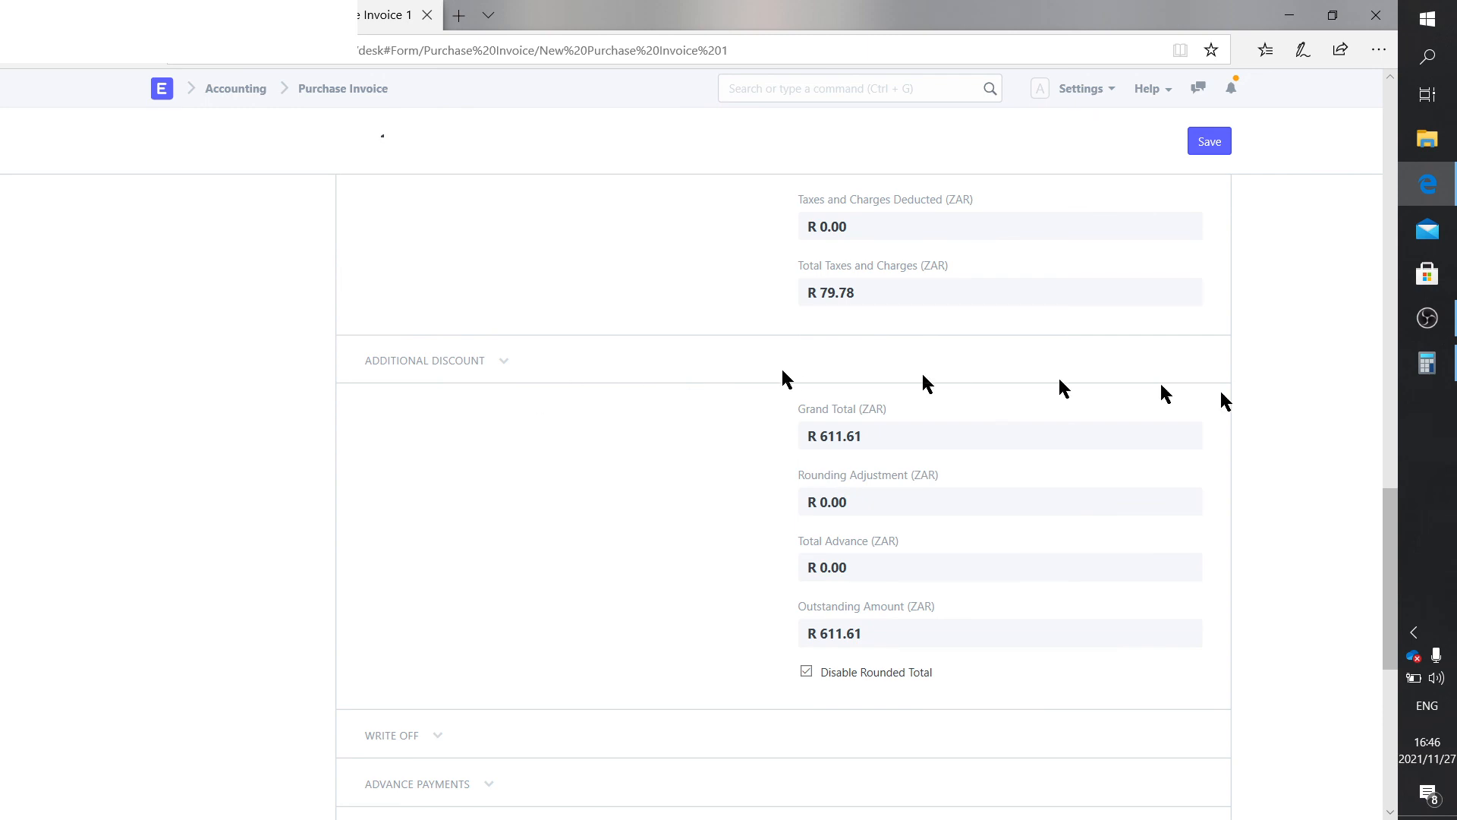
pyautogui.scroll(4, 1134, 472)
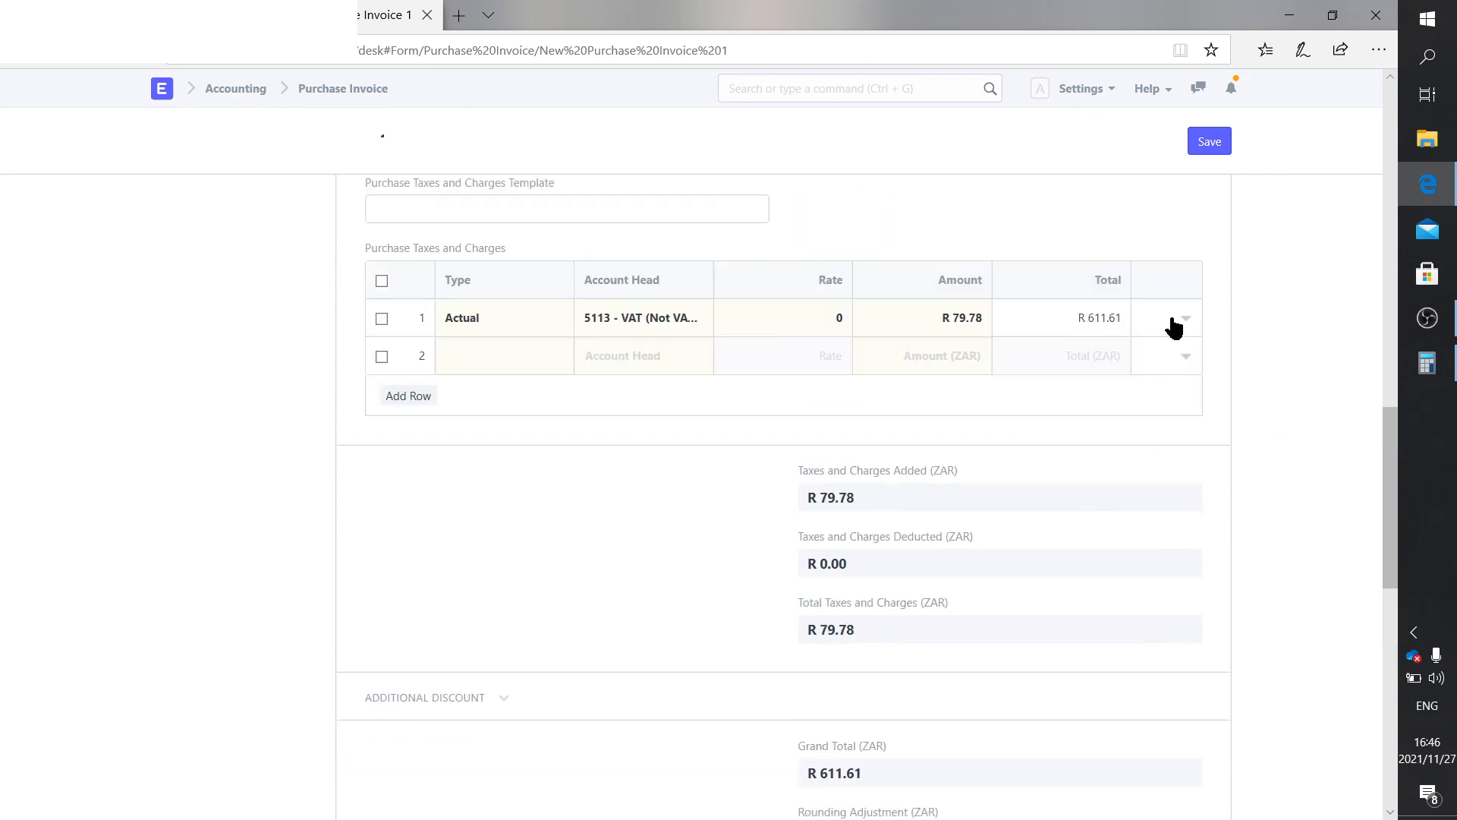